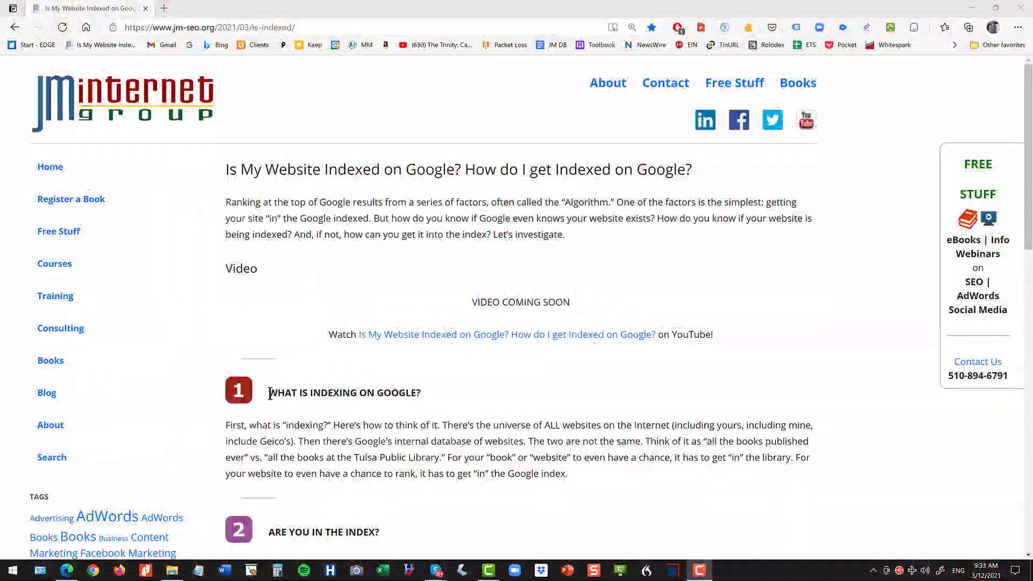
- Highlight the 'WHAT IS INDEXING ON GOOGLE?' heading in the JM Internet Group blog article
left_click_drag(268, 392, 457, 395)
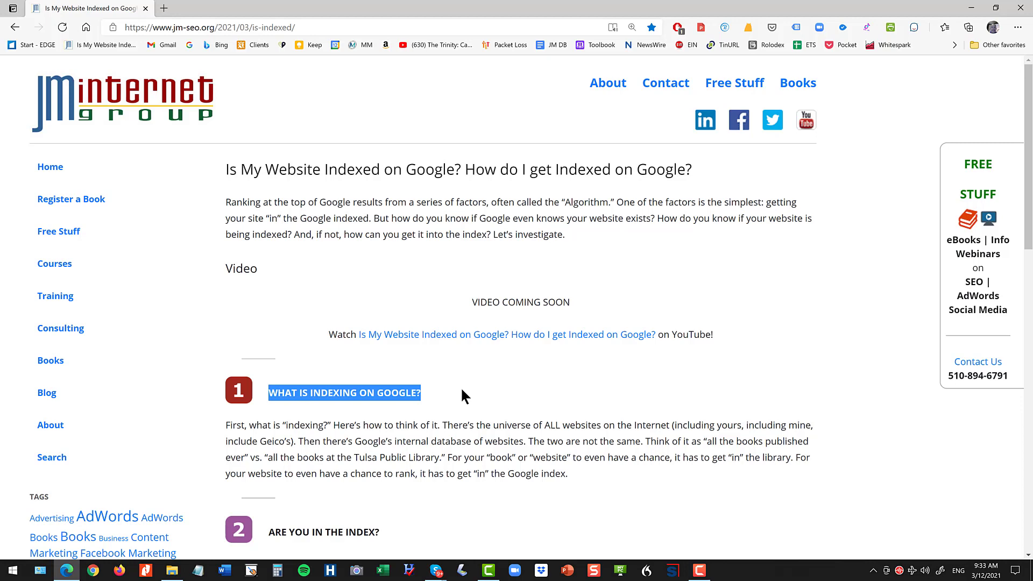
- Search Google for geico in a new tab, open the GEICO result, then return to the article
left_click(163, 8)
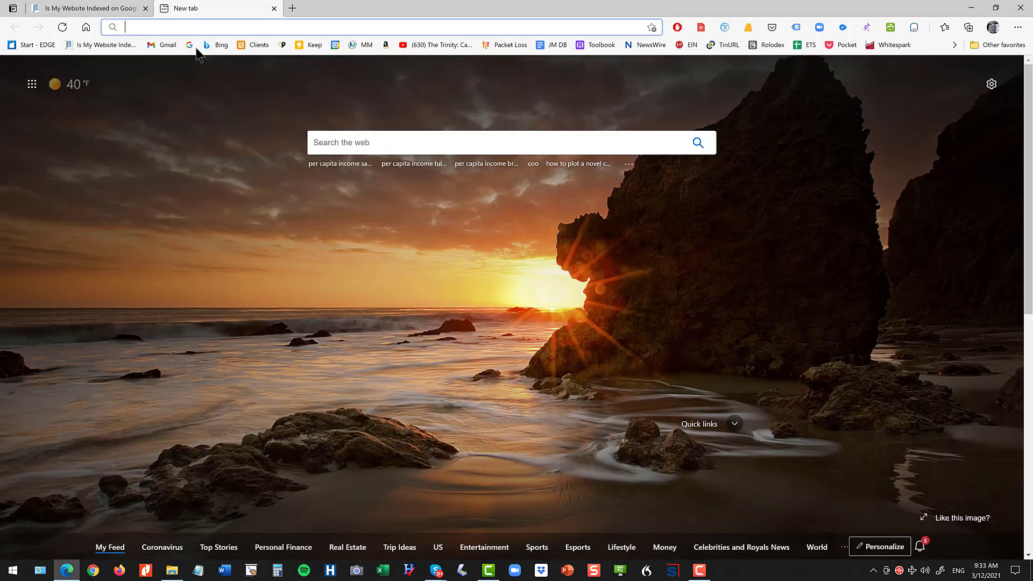
left_click(189, 45)
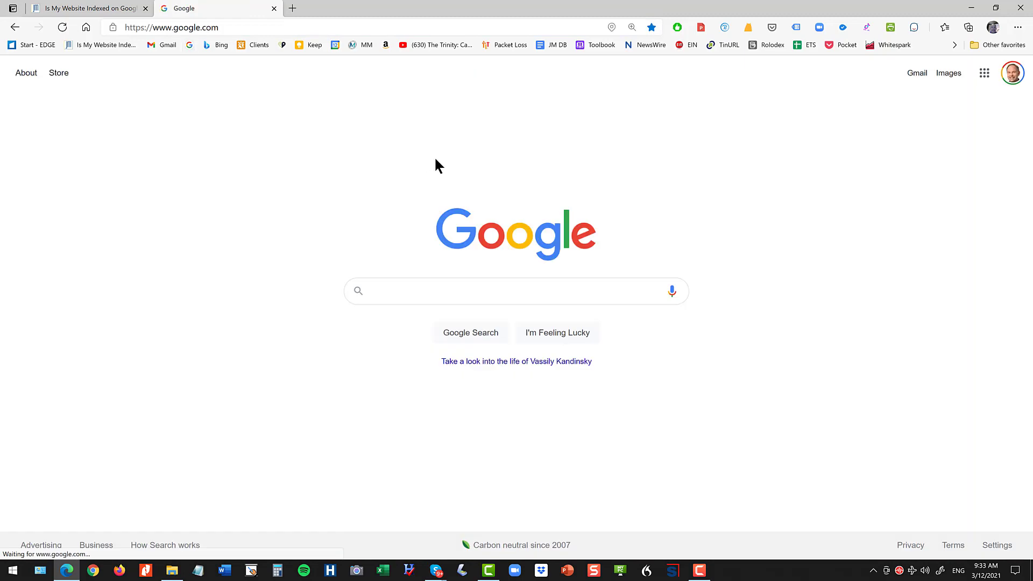
type("geico")
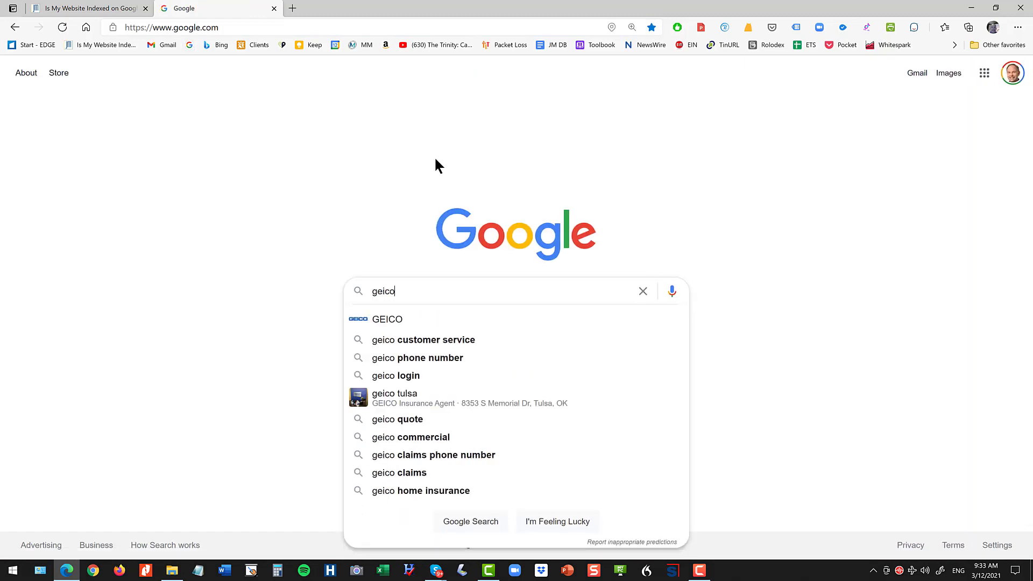
key("Return")
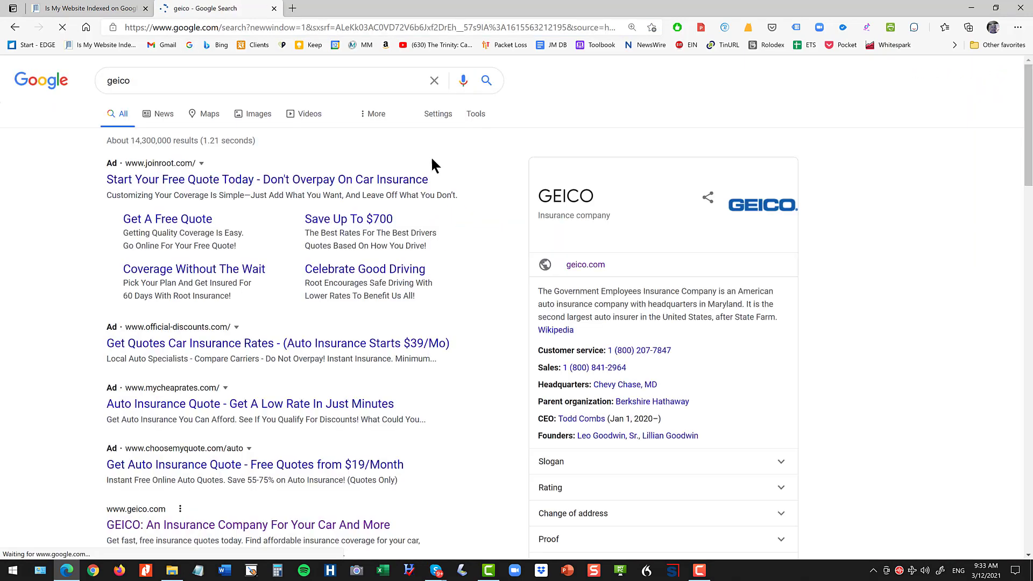
scroll(188, 349, "down", 5)
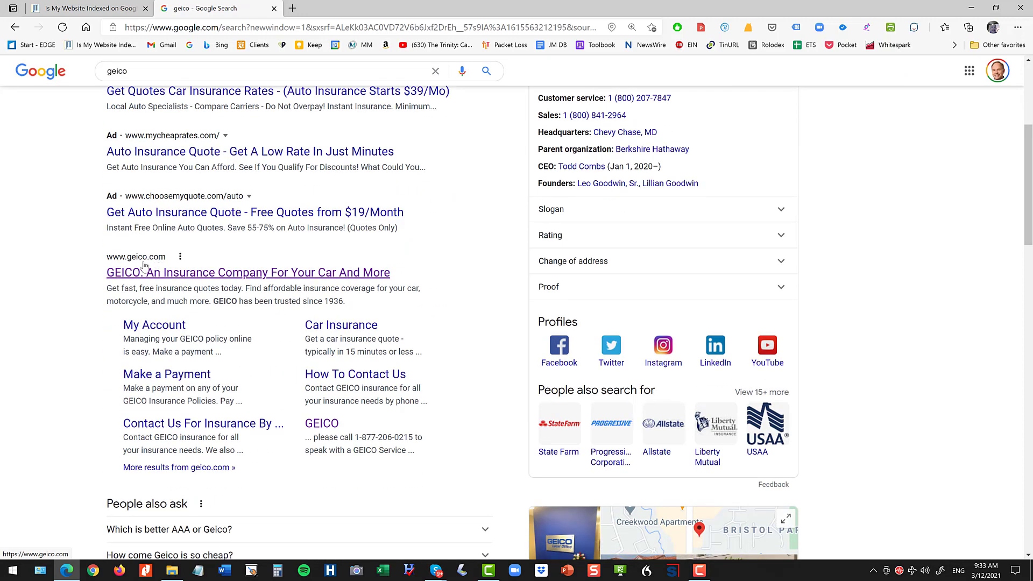
left_click(146, 270)
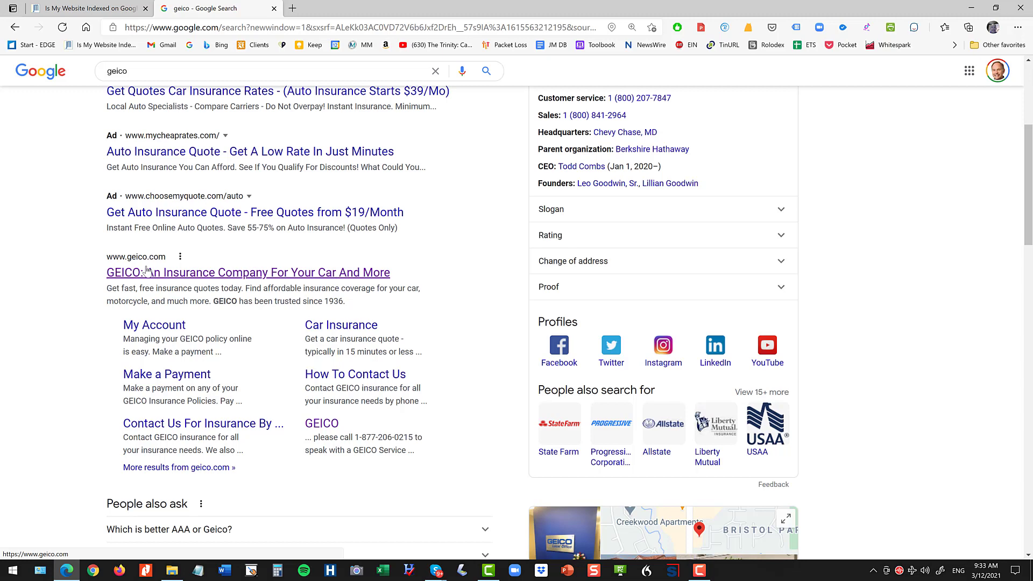
left_click(102, 10)
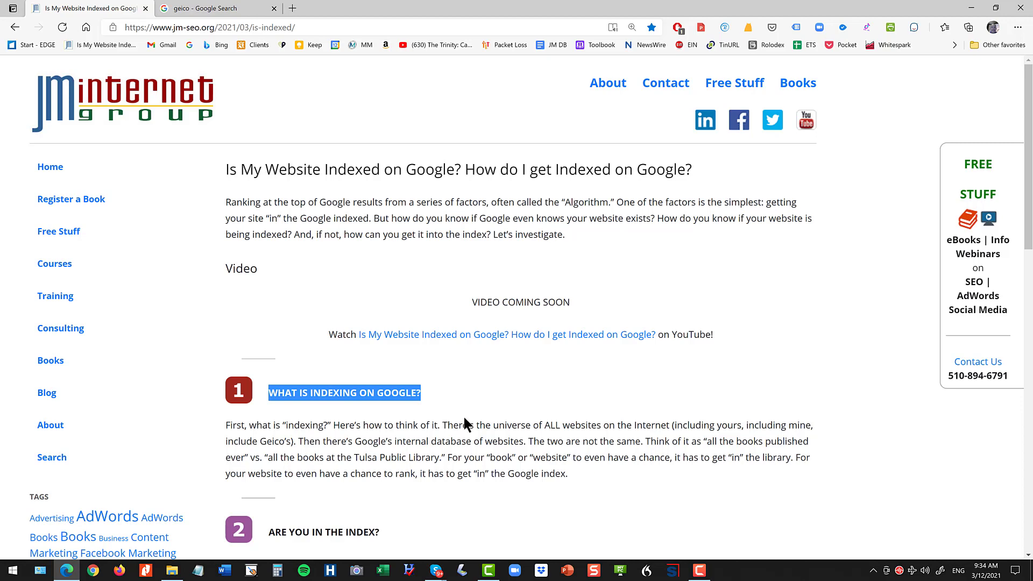
- Scroll to section 2 and highlight the 'ARE YOU IN THE INDEX?' heading
scroll(462, 414, "down", 5)
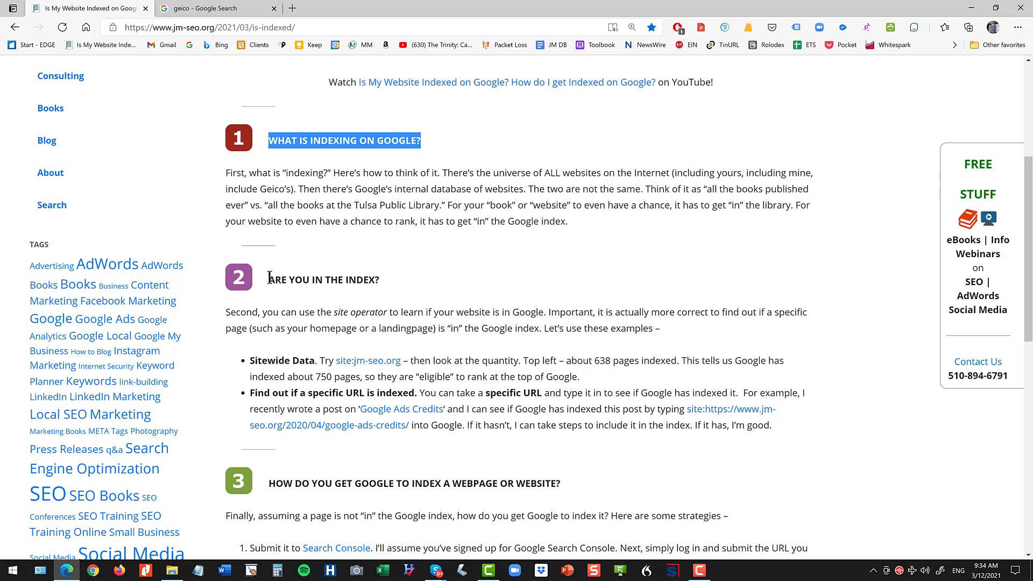
left_click_drag(268, 279, 396, 279)
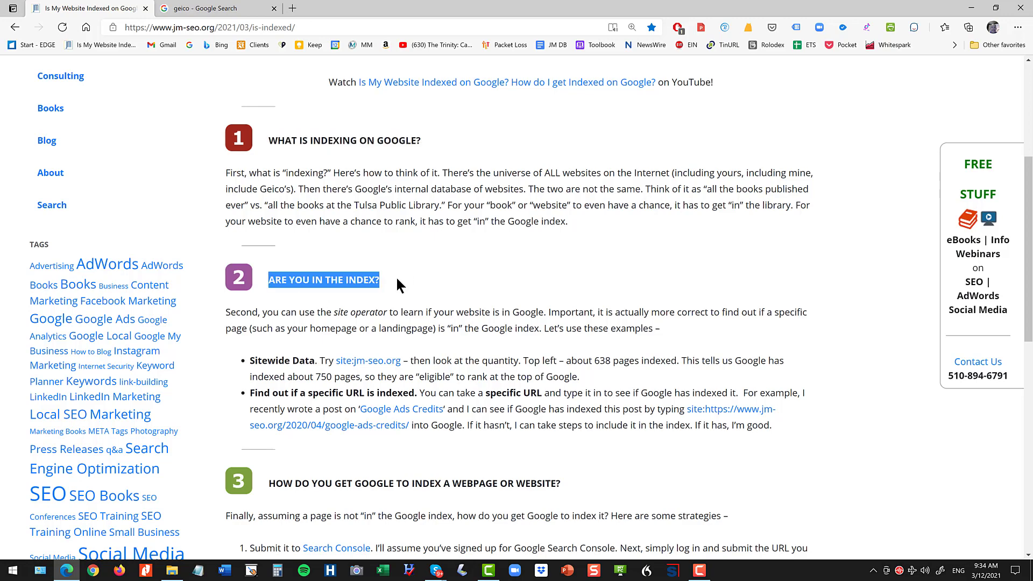
- Run site:jm-seo.org (about 749 results) and site:geico.com (about 4,630 results) searches, highlighting each count
left_click(360, 367)
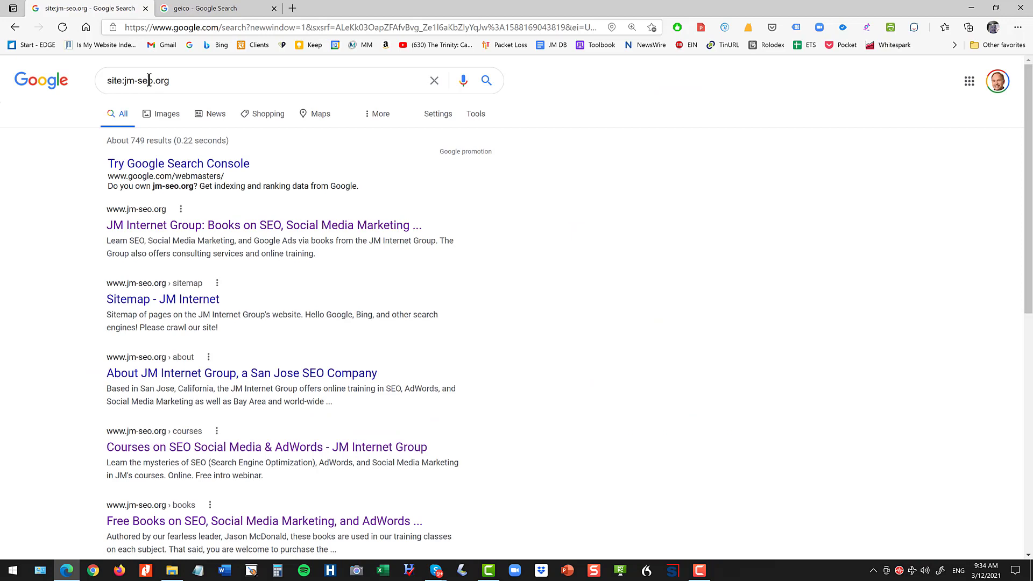
left_click_drag(191, 80, 75, 86)
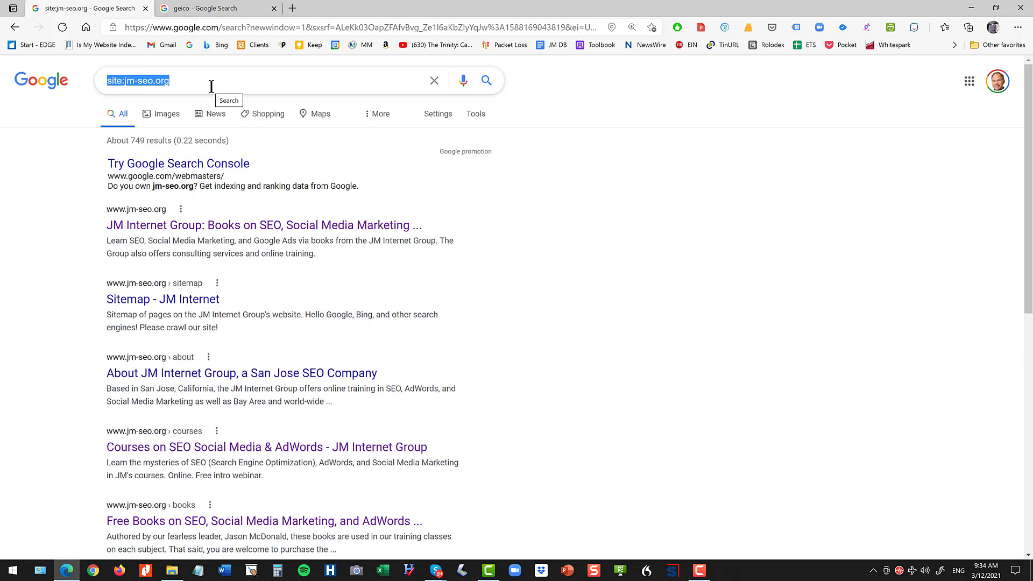
left_click(204, 12)
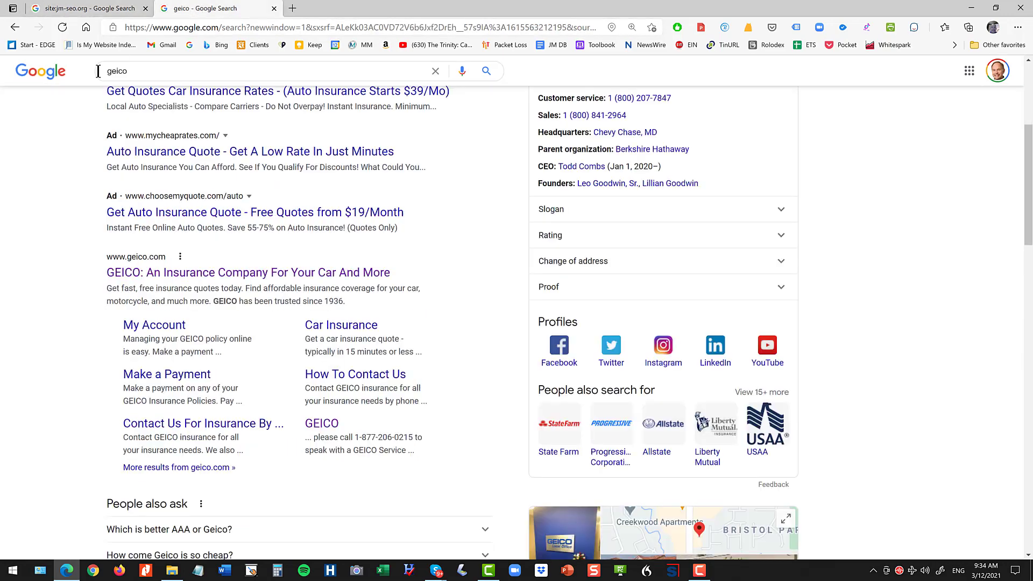
left_click_drag(180, 75, 45, 62)
type("si")
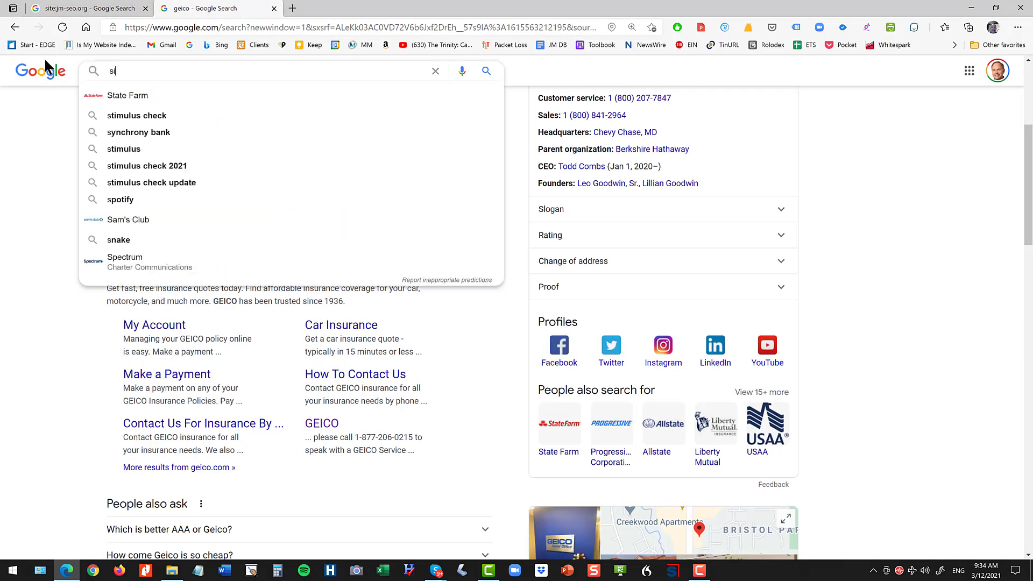
type("te:geico.com")
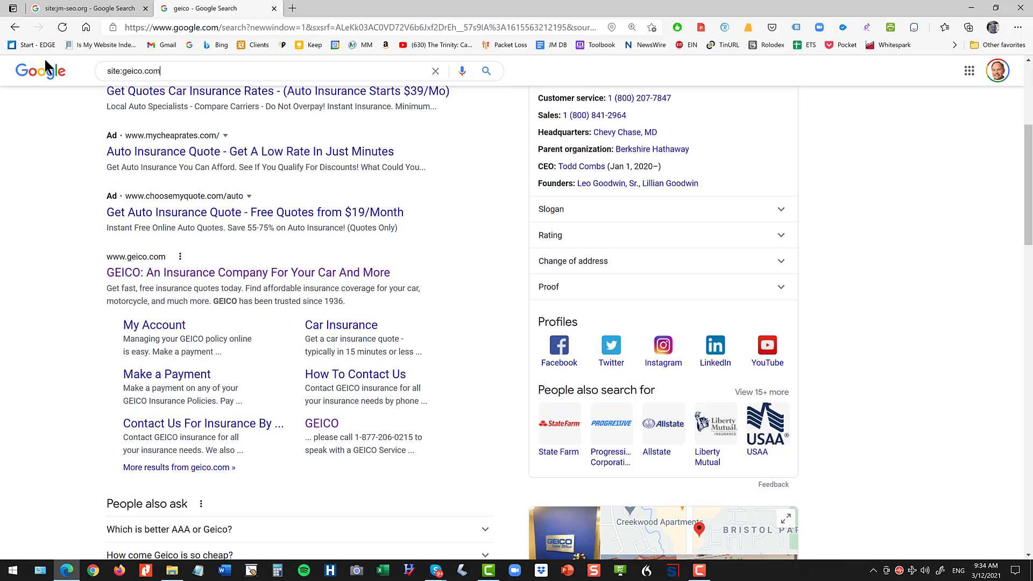
key("Return")
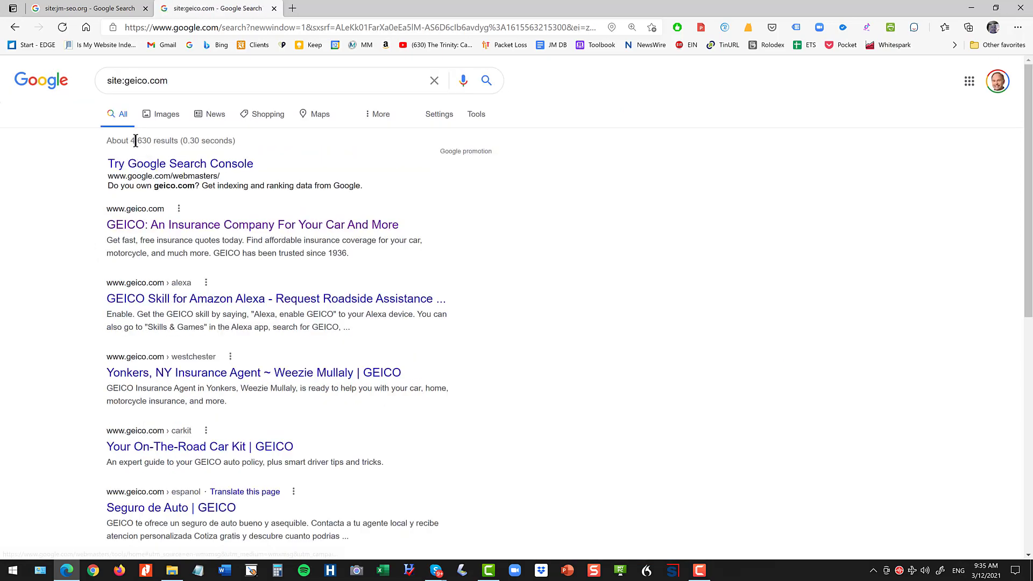
left_click_drag(130, 140, 154, 140)
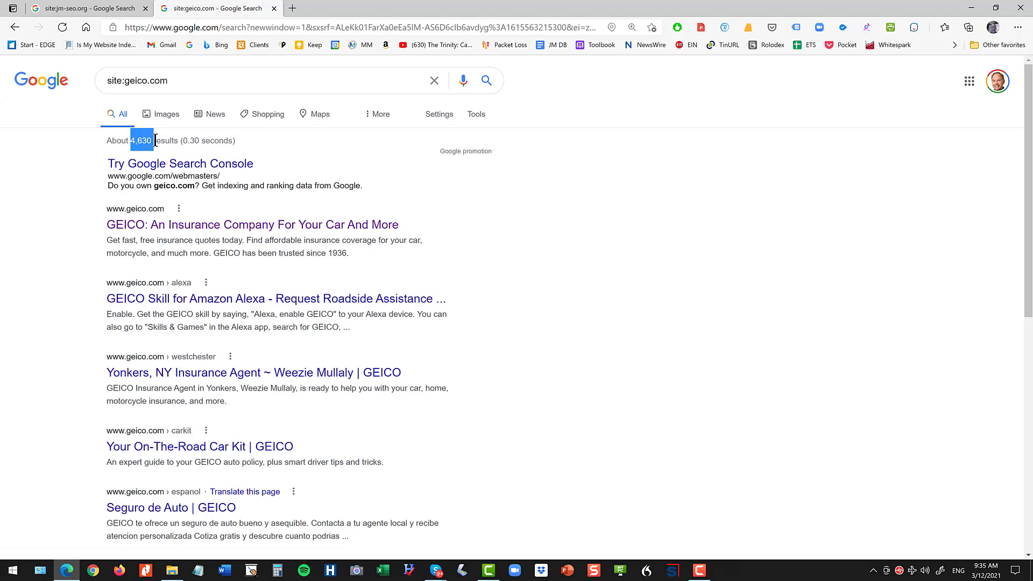
left_click(118, 11)
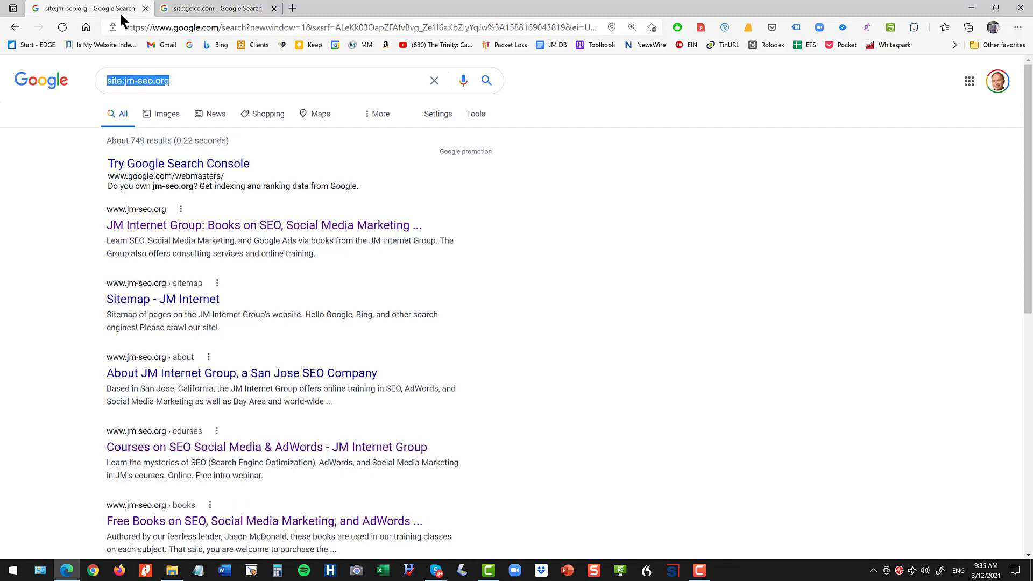
left_click_drag(131, 141, 146, 141)
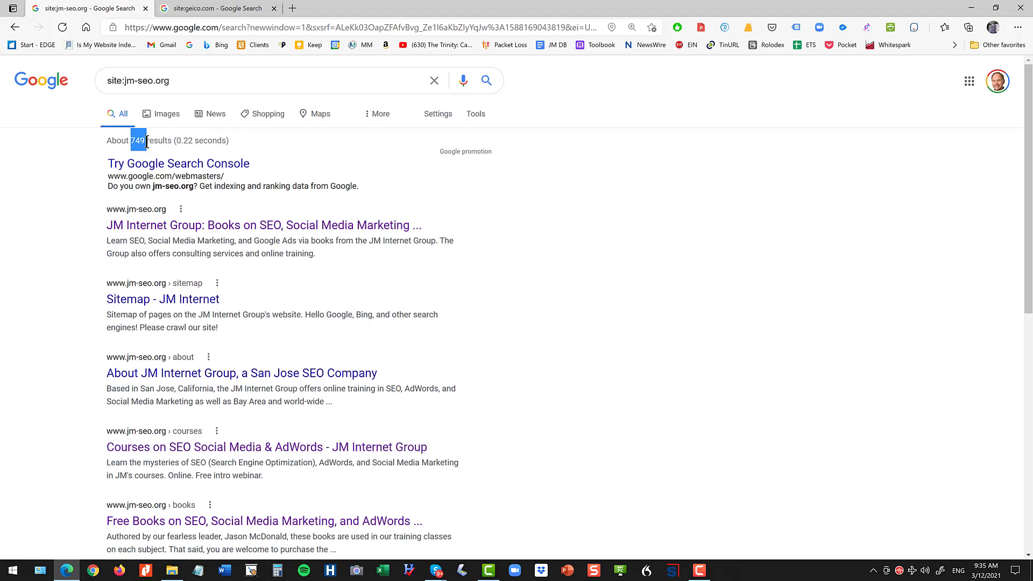
- Open Google's cached copy of the jm-seo.org home page, dismiss its popup, and return to the article
left_click(181, 210)
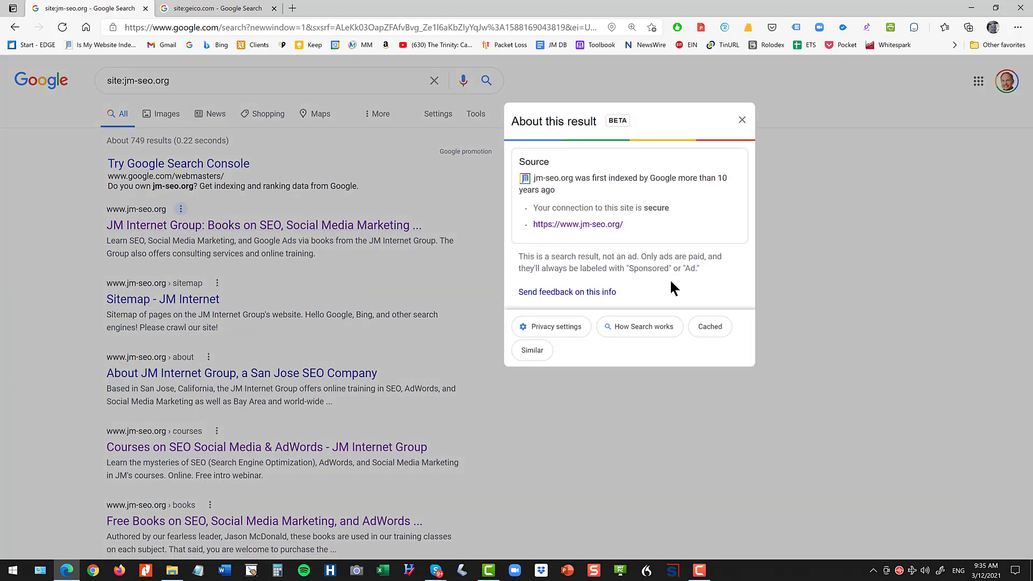
left_click(711, 332)
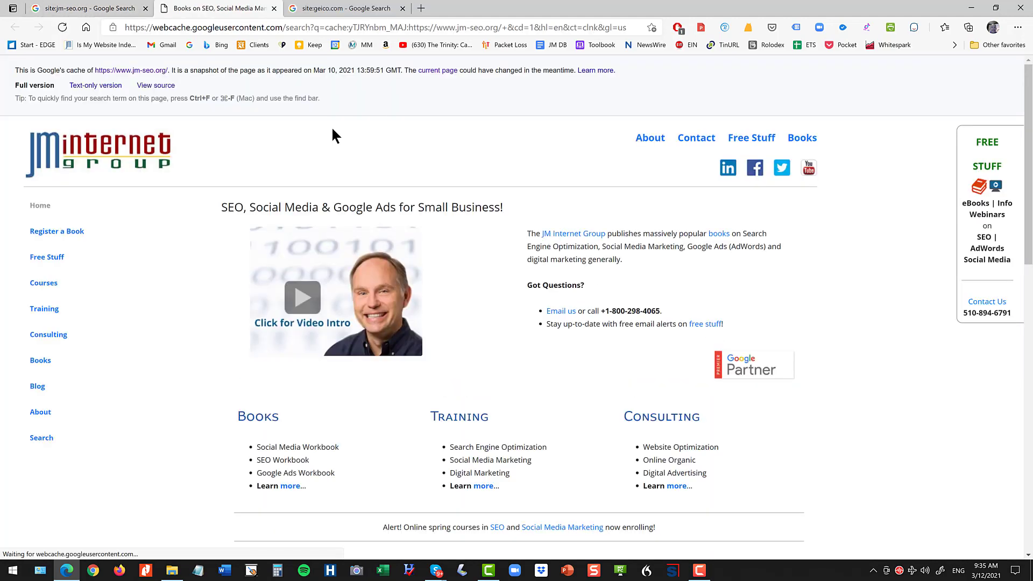
left_click_drag(310, 70, 516, 551)
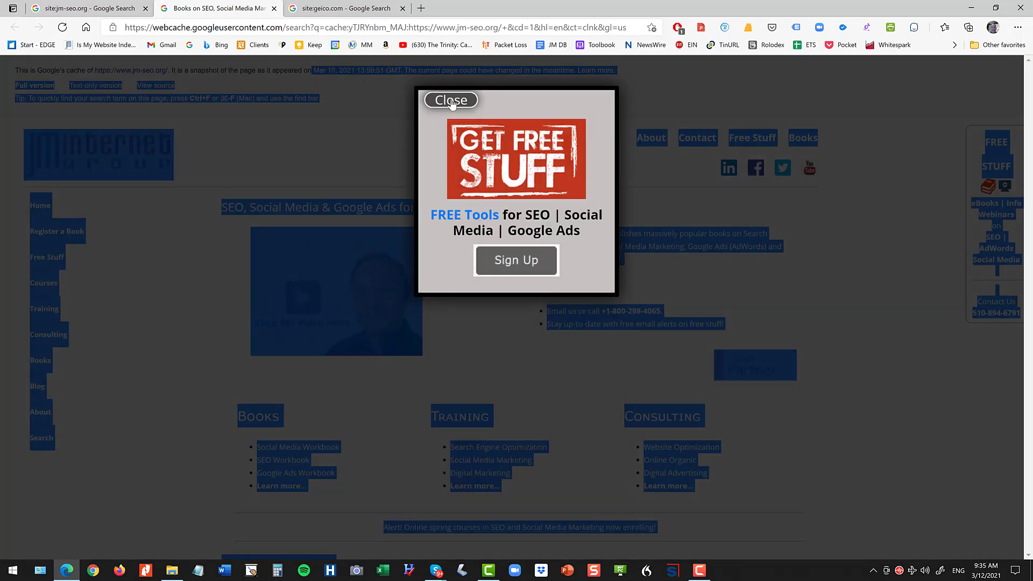
left_click(424, 98)
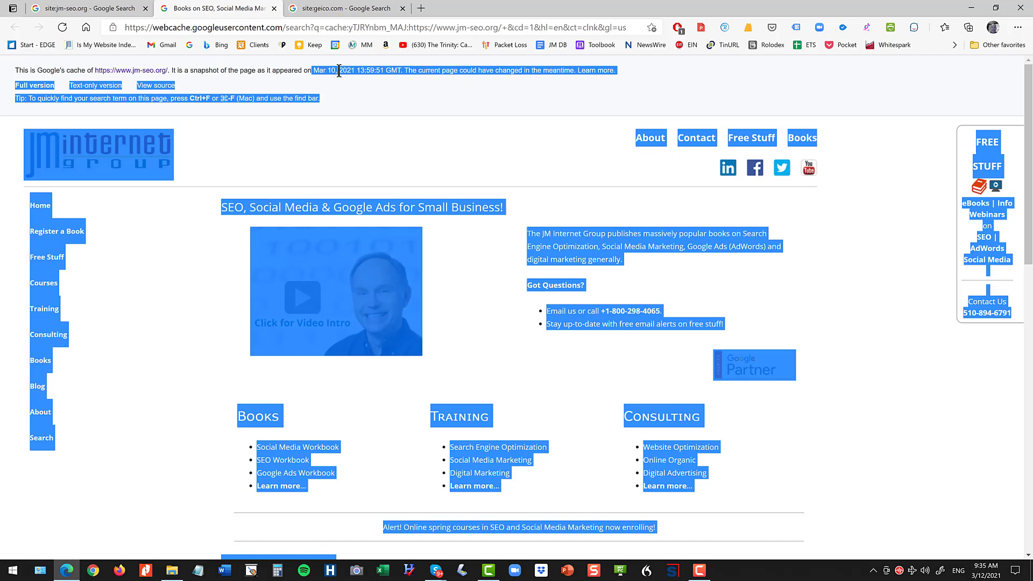
left_click(67, 8)
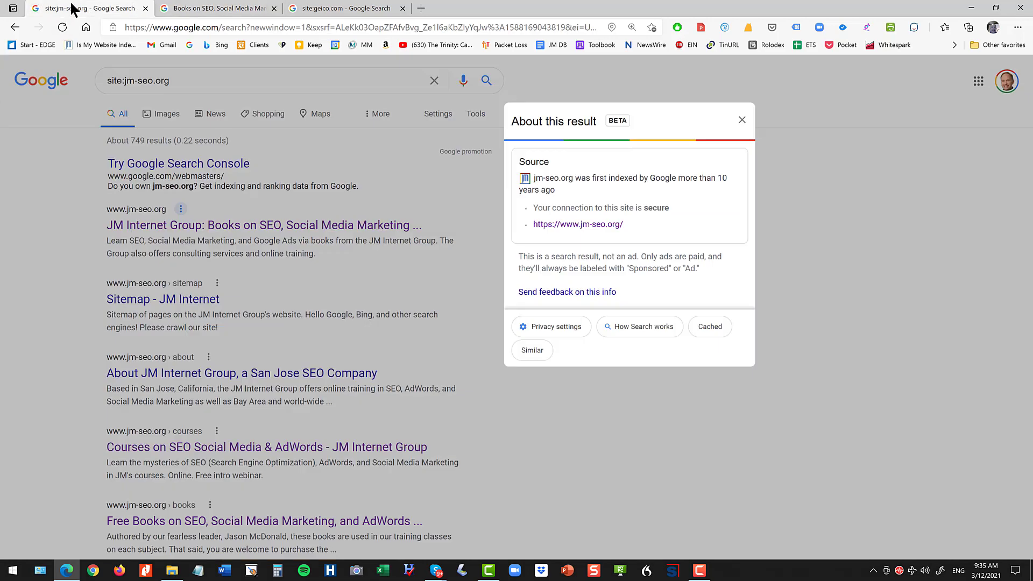
left_click(15, 26)
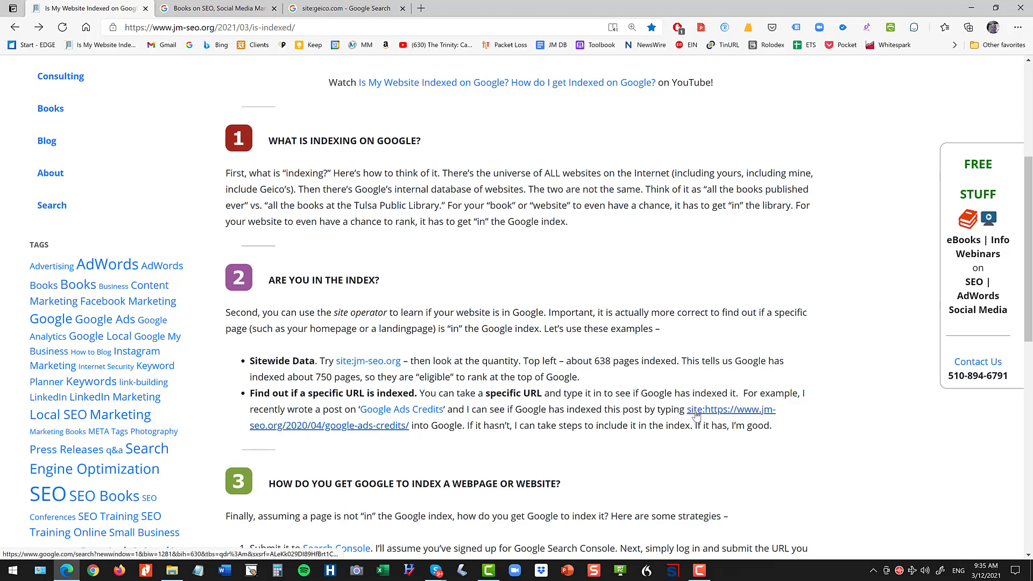
- Run the article's google-ads-credits site: search, then open the Social Media Marketing Course post from jm-seo.org
left_click(696, 411)
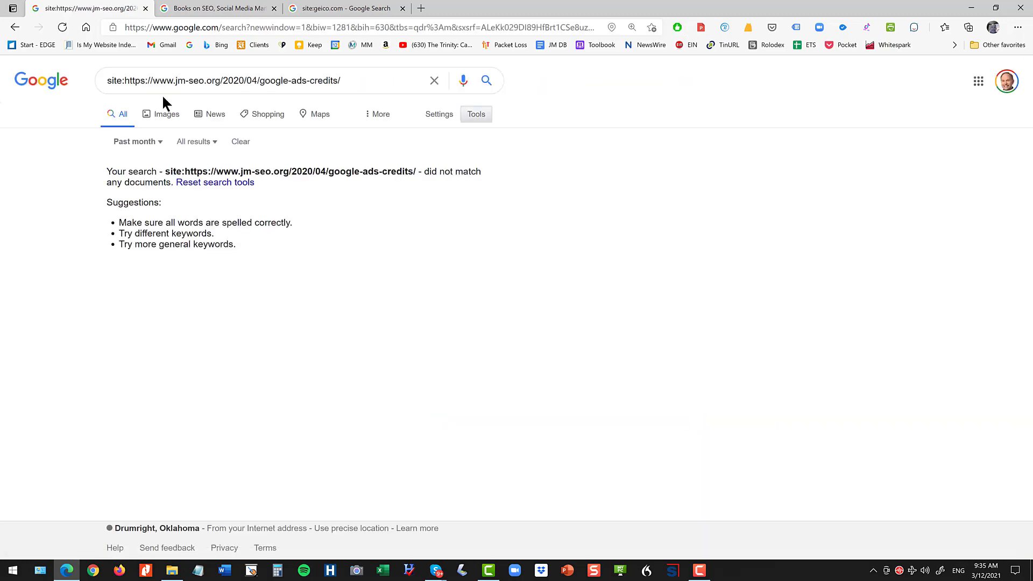
left_click_drag(123, 83, 355, 88)
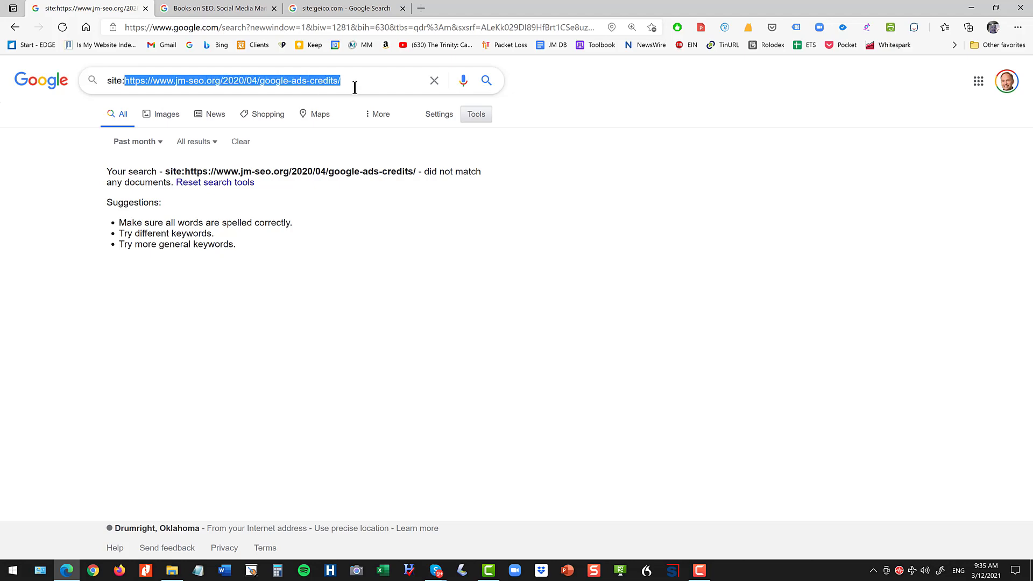
left_click(230, 9)
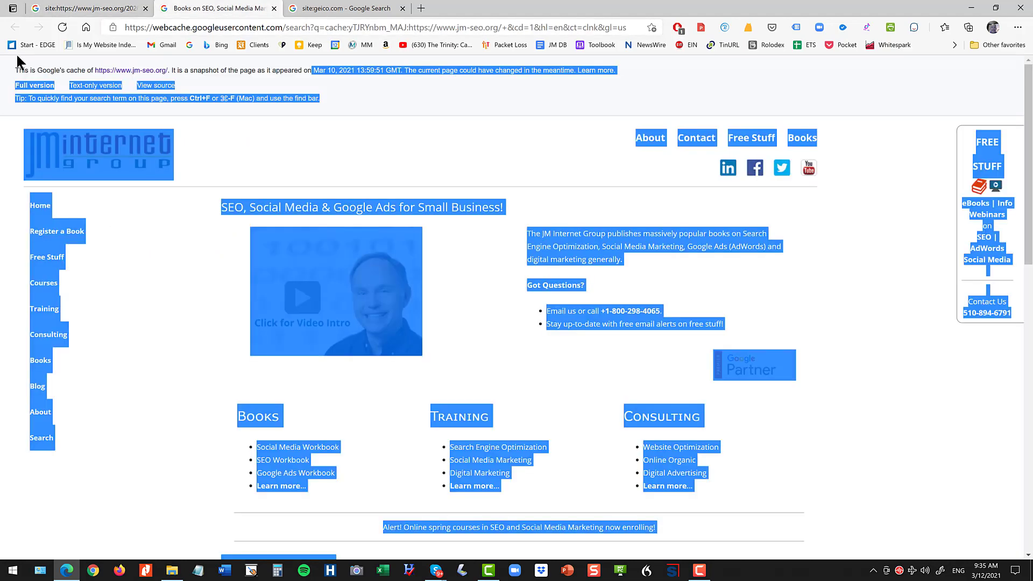
left_click(184, 30)
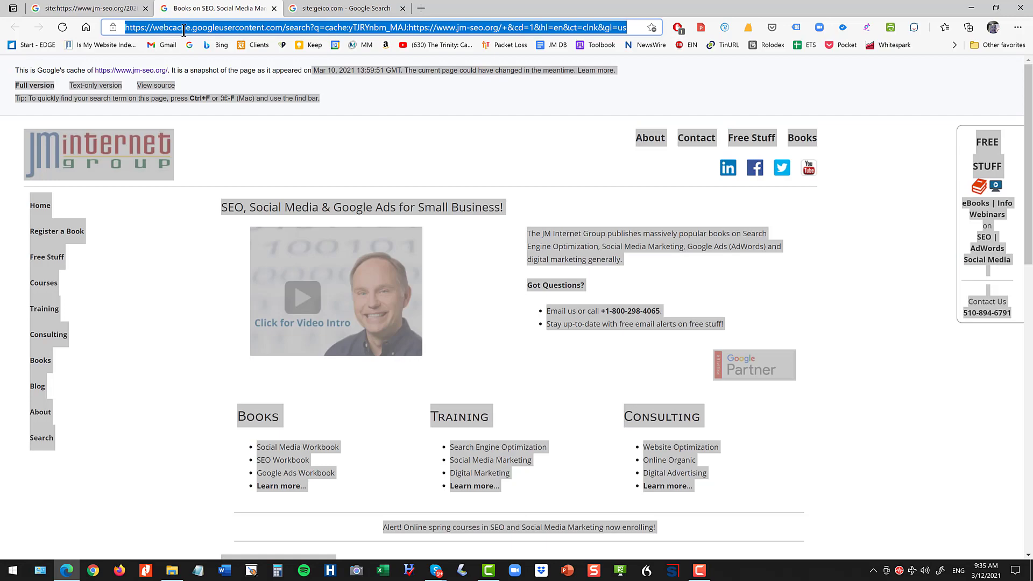
type("jm")
key("Return")
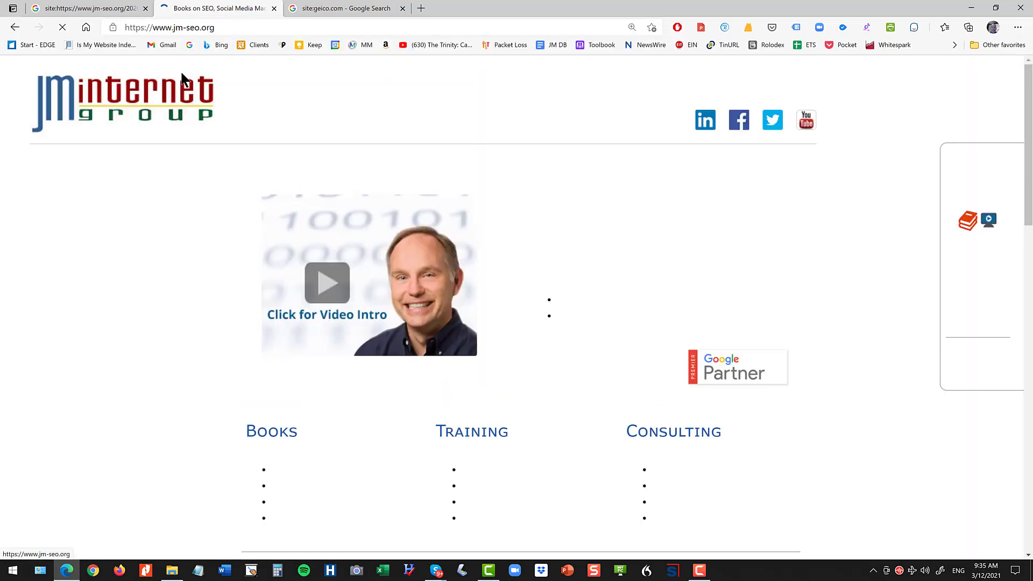
scroll(360, 183, "down", 8)
scroll(360, 183, "down", 10)
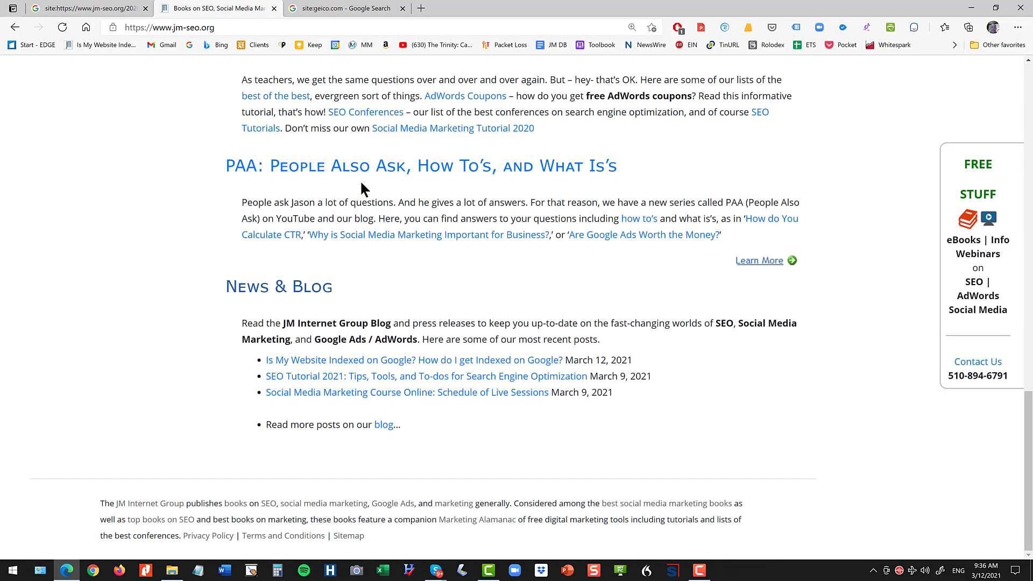
left_click(517, 392)
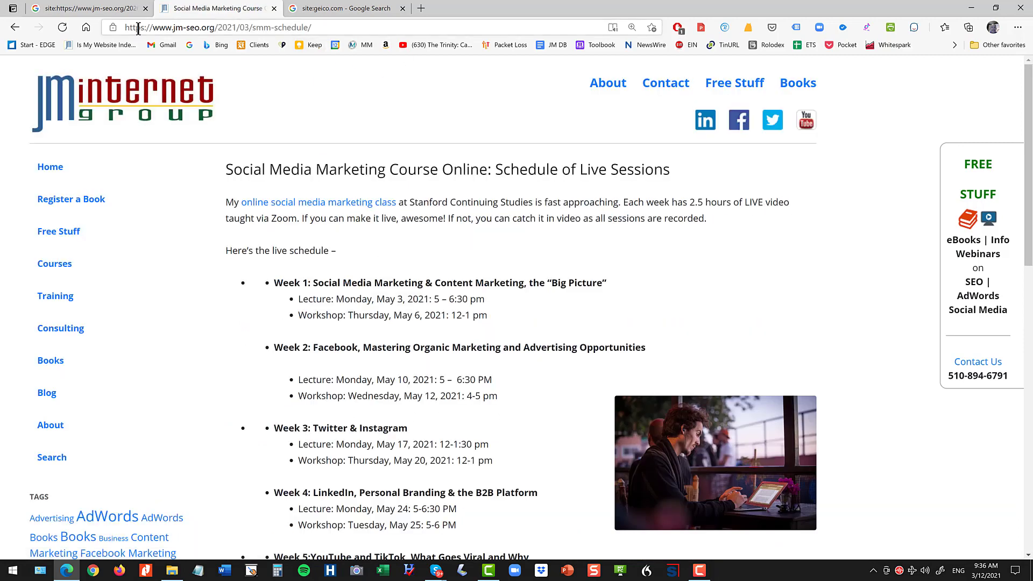
- Search site: plus the copied smm-schedule post URL and view the single result's cached copy
left_click_drag(128, 27, 367, 32)
key("ctrl+c")
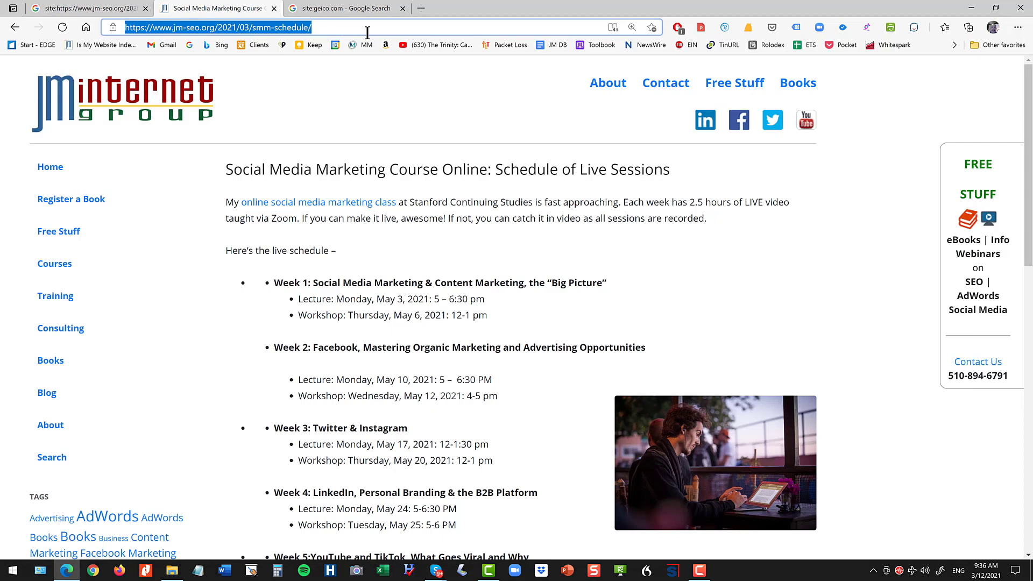
left_click(93, 6)
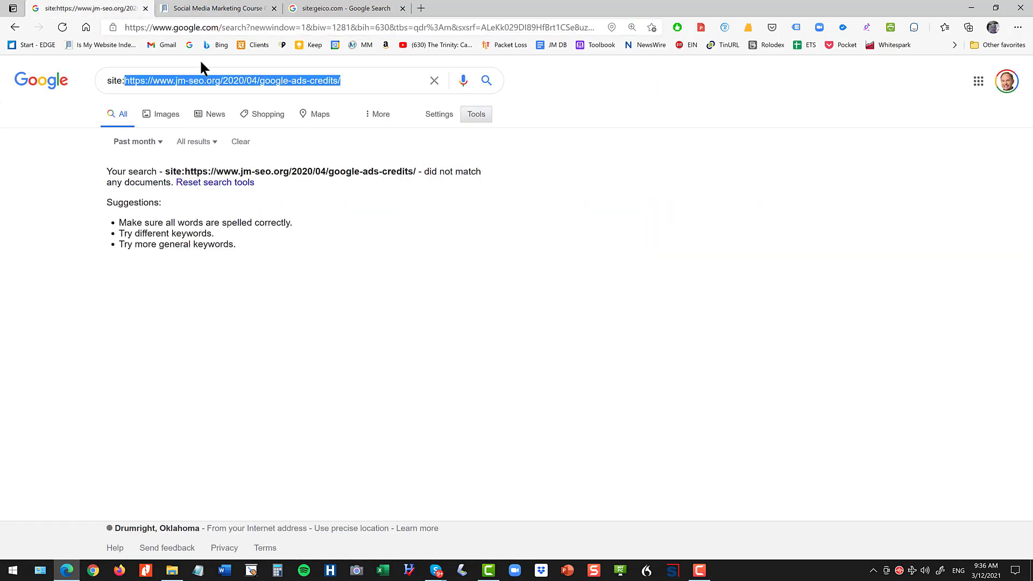
key("ctrl+a")
type("site:")
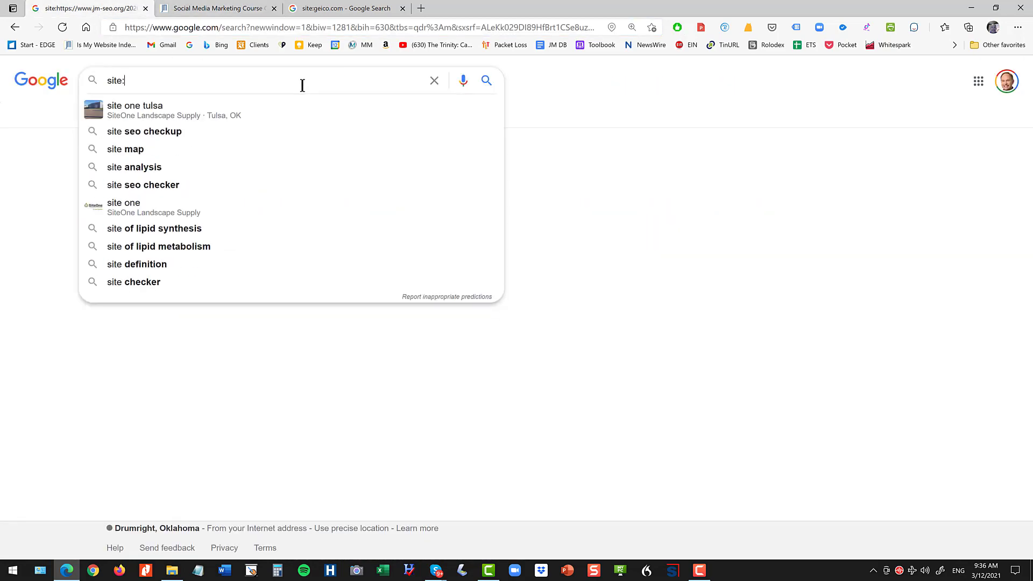
key("ctrl+v")
key("Return")
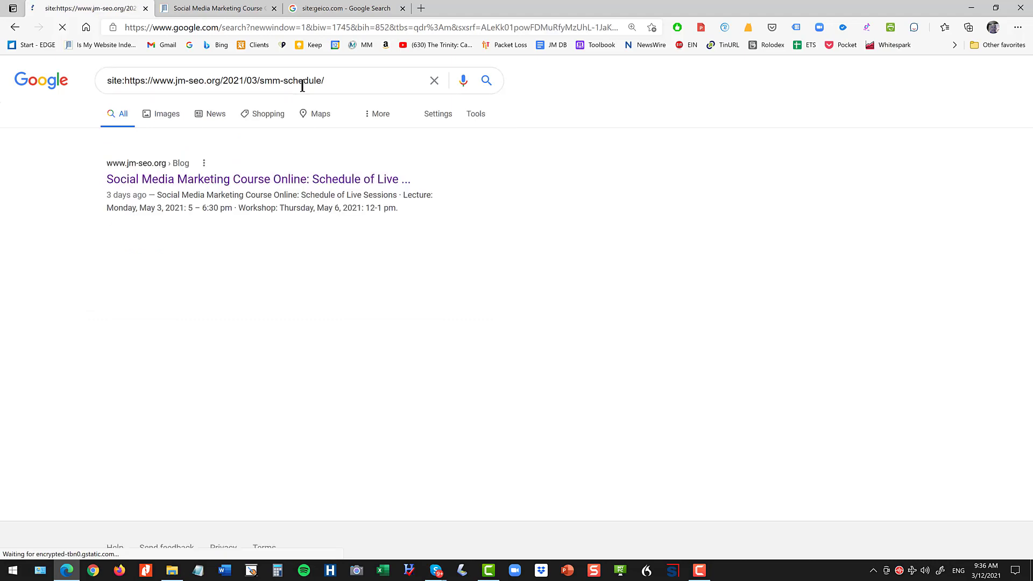
left_click(204, 163)
left_click(721, 325)
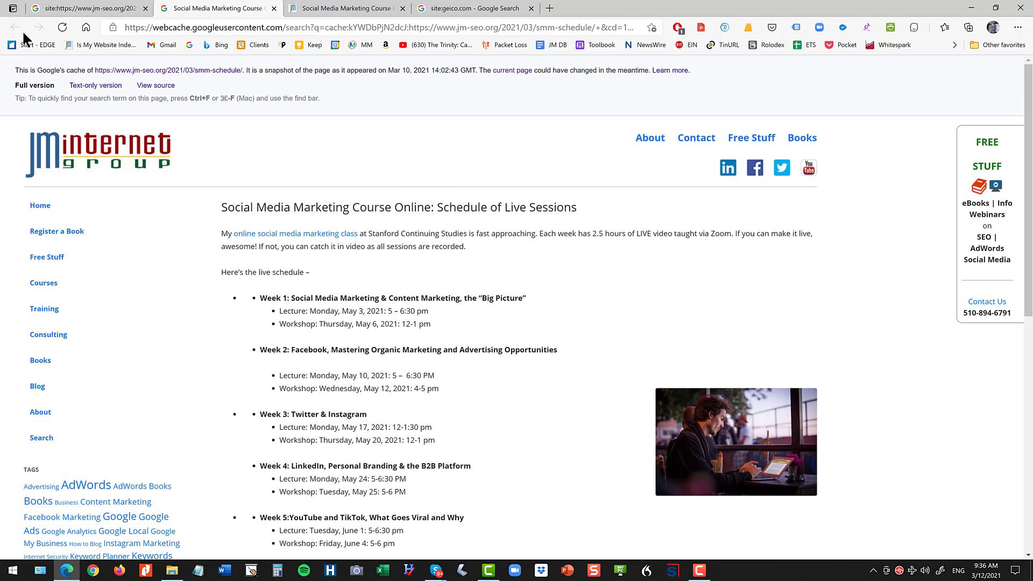
- Close the cached smm-schedule copy and result details, and go back to the indexing article
left_click(274, 8)
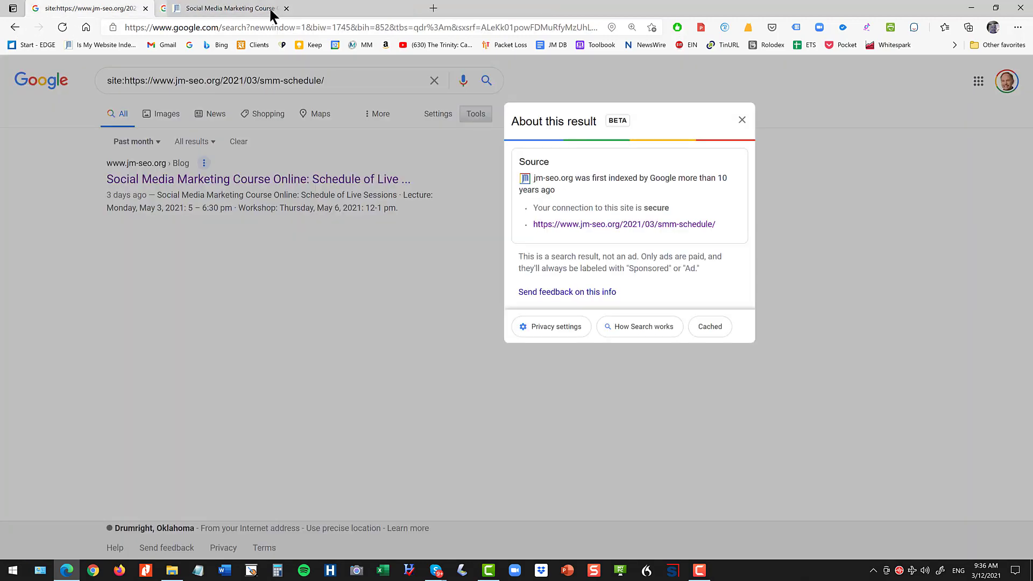
left_click(742, 120)
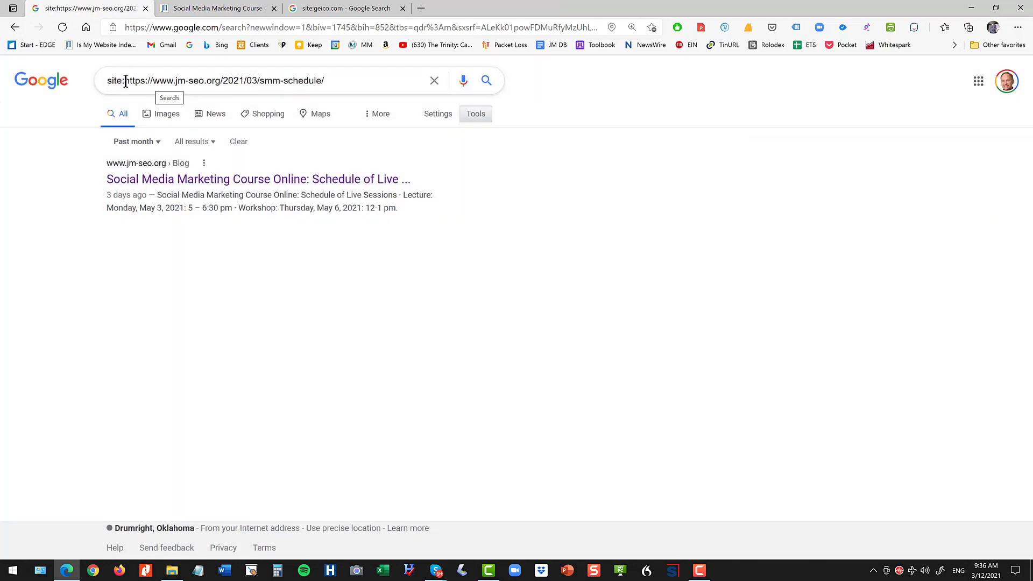
left_click_drag(125, 81, 362, 88)
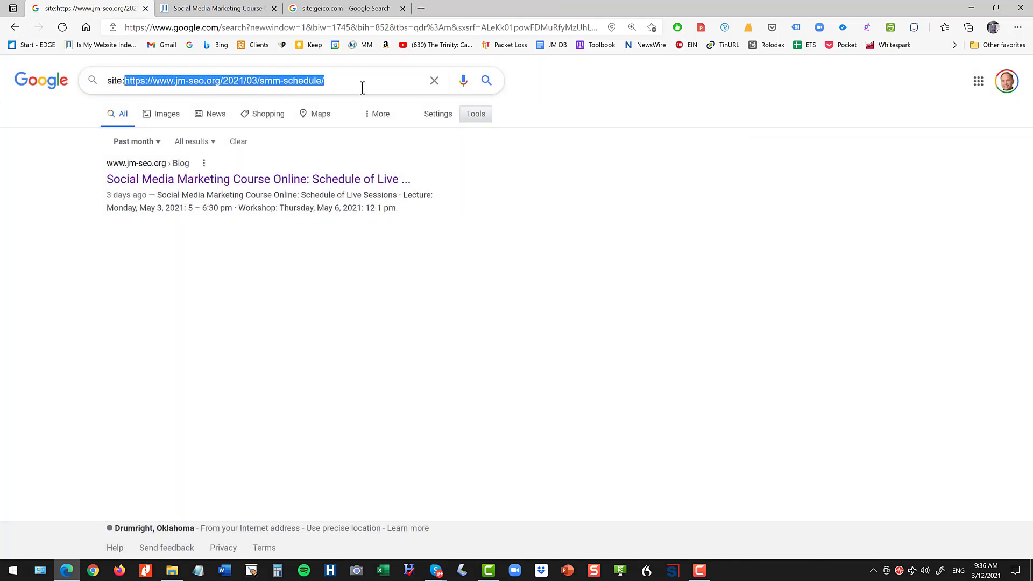
left_click(19, 28)
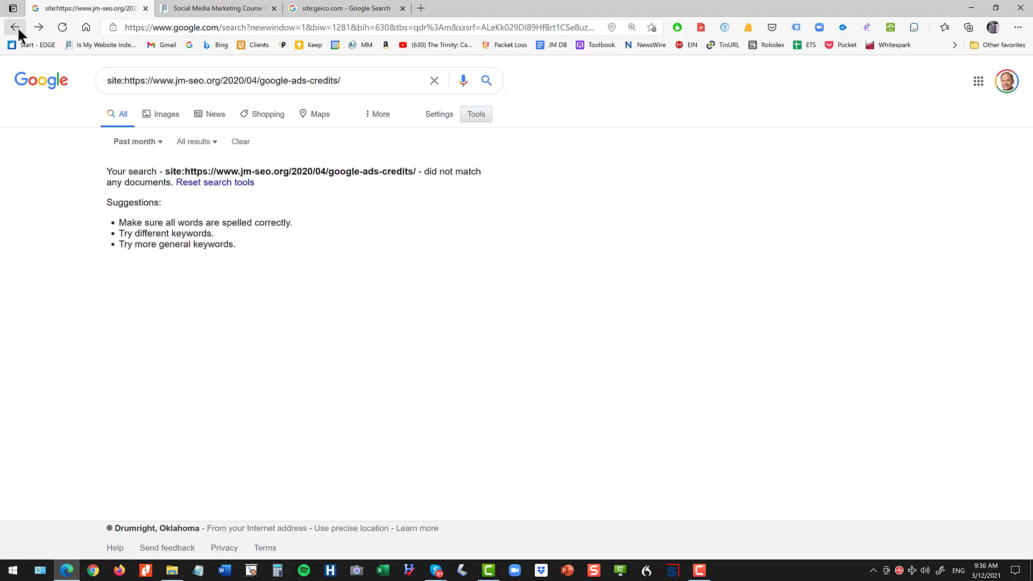
left_click(15, 28)
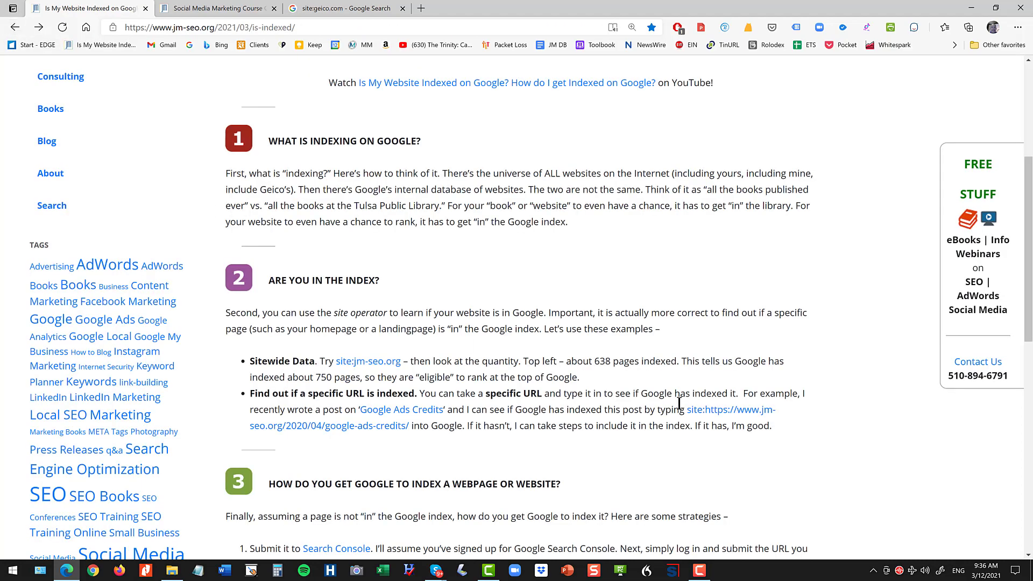
- Run the google-ads-credits site: search (no match) and load that post's URL in the second tab
left_click(695, 413)
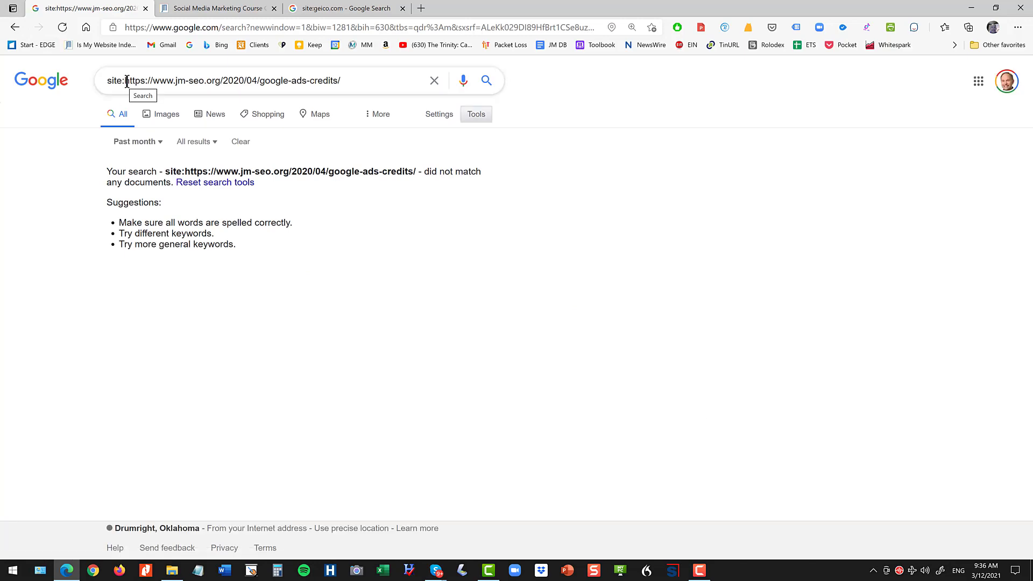
left_click_drag(124, 81, 357, 80)
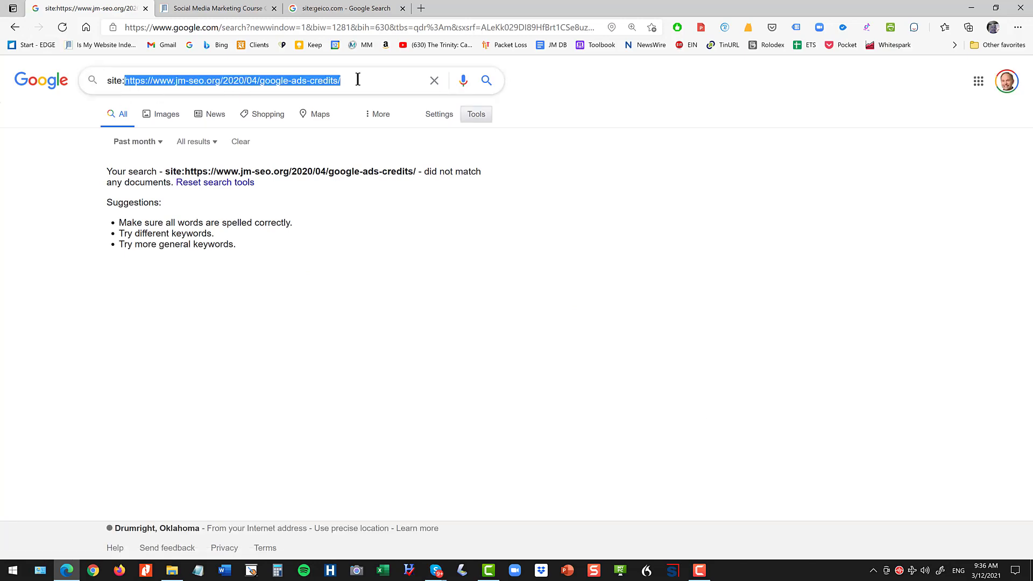
key("ctrl+c")
left_click(246, 12)
left_click(240, 27)
key("ctrl+v")
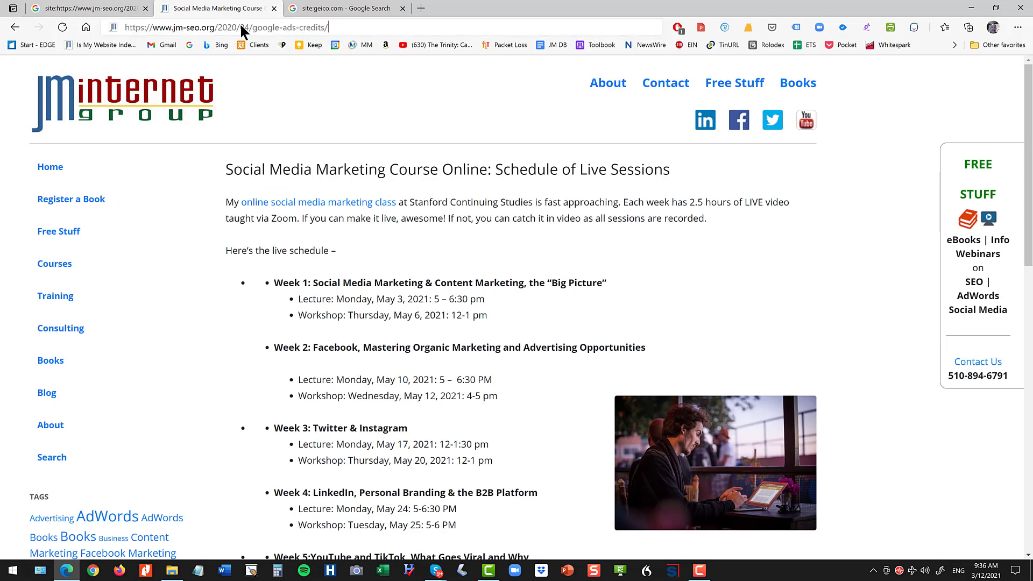
key("Return")
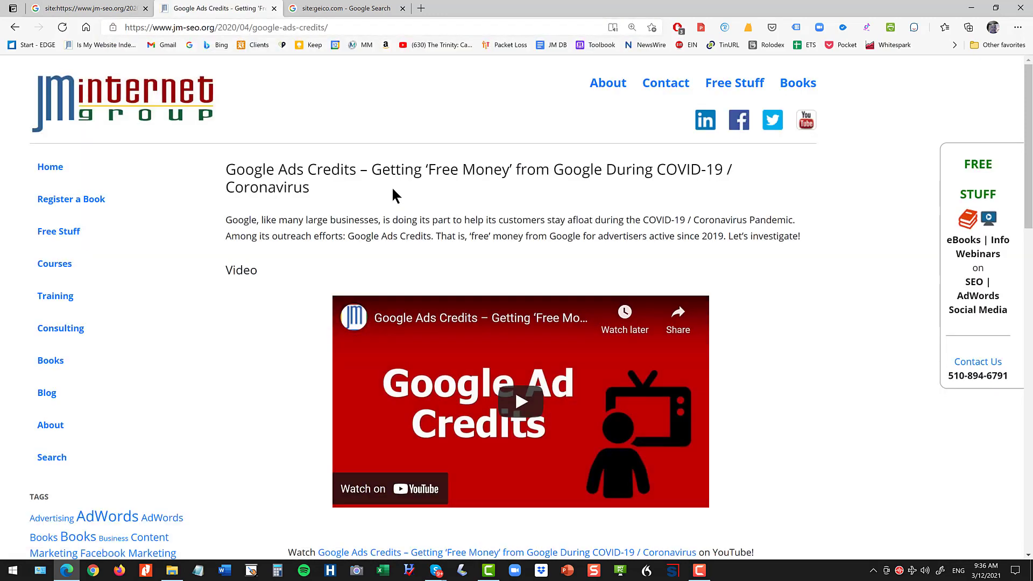
- Return to the search tabs and reopen the Is My Website Indexed article
left_click(74, 5)
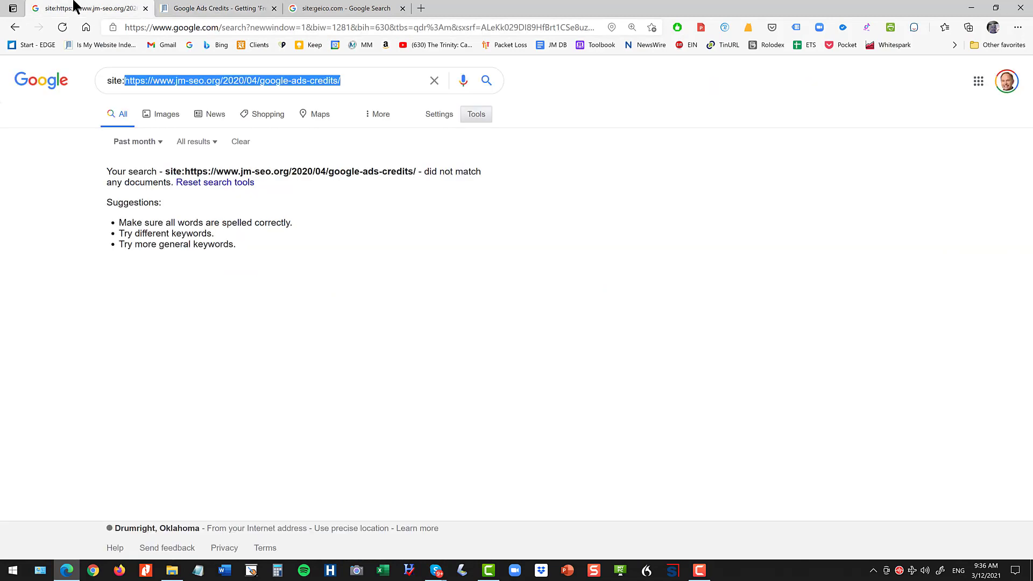
left_click(313, 10)
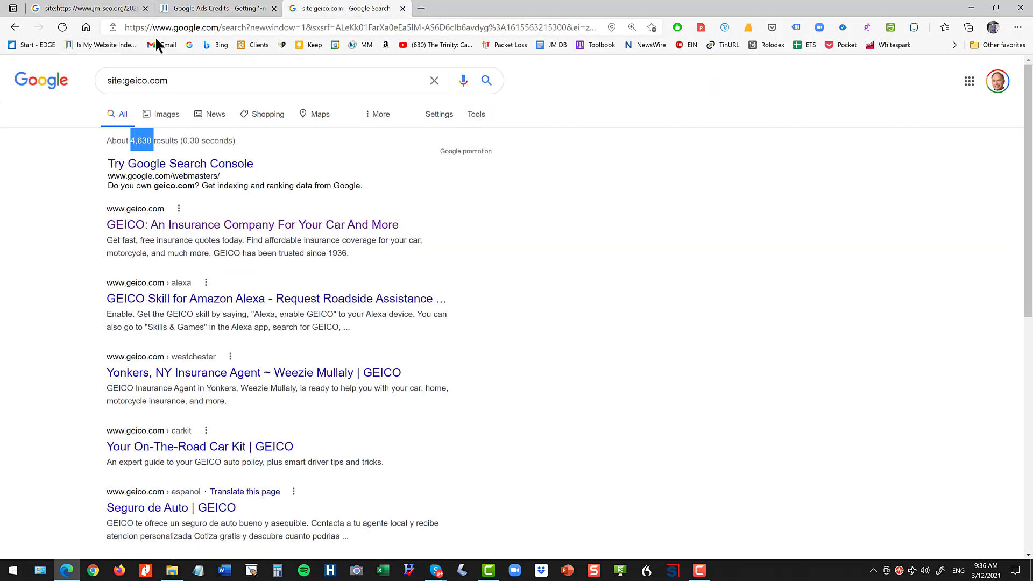
left_click(107, 45)
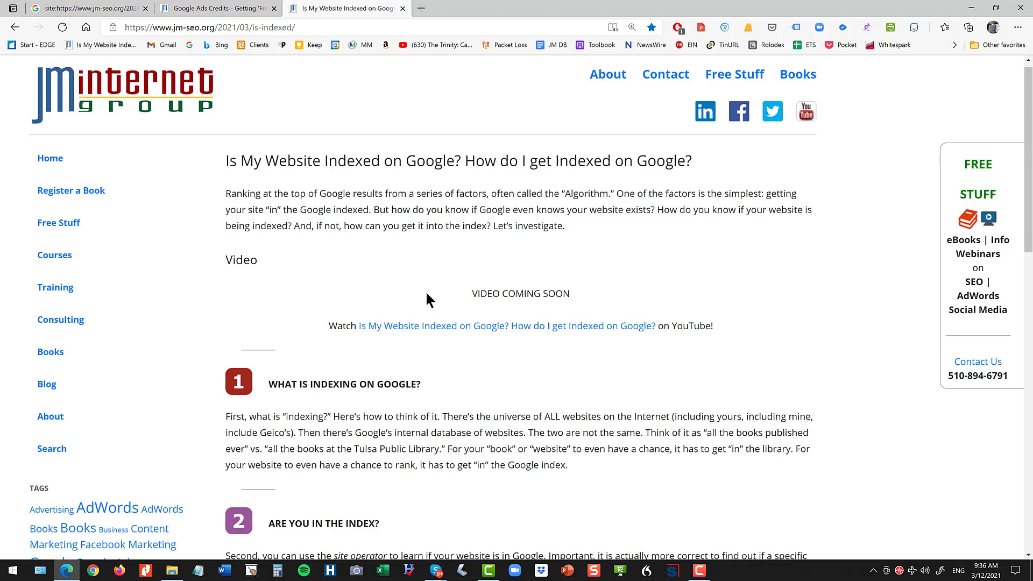
- Scroll to section 3 and bring up link options for the Search Console link
scroll(424, 291, "down", 4)
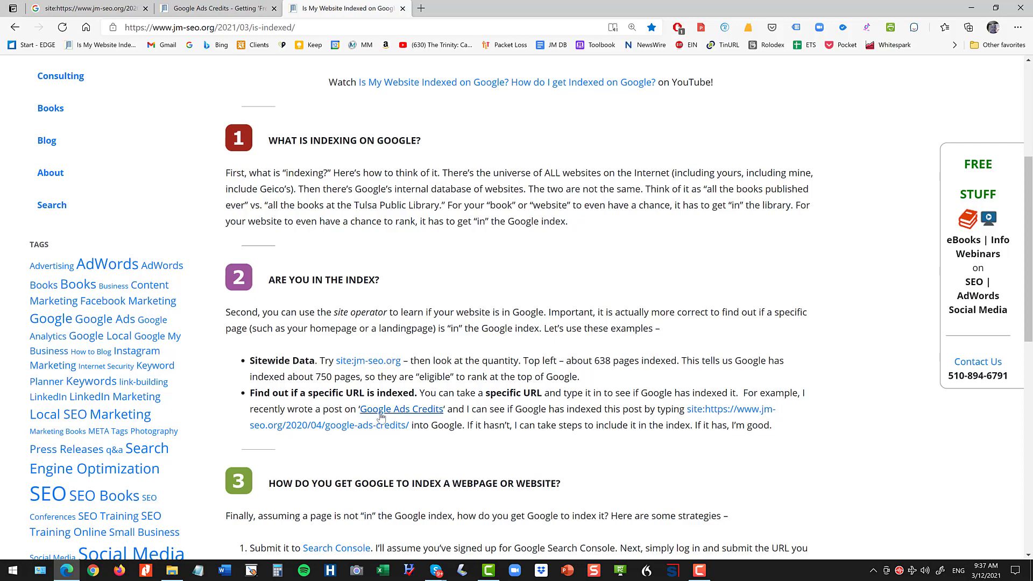
scroll(385, 355, "down", 5)
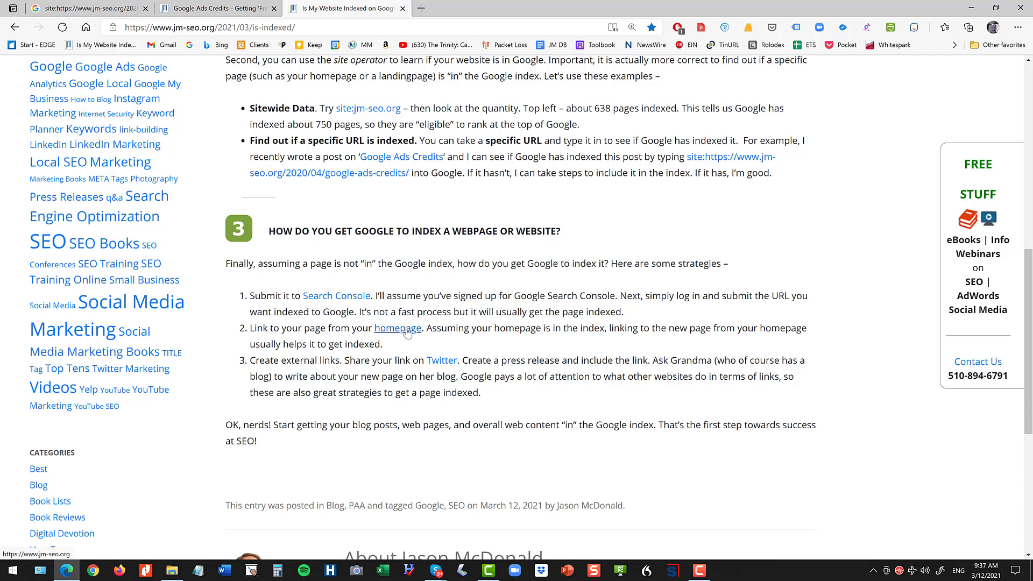
right_click(333, 298)
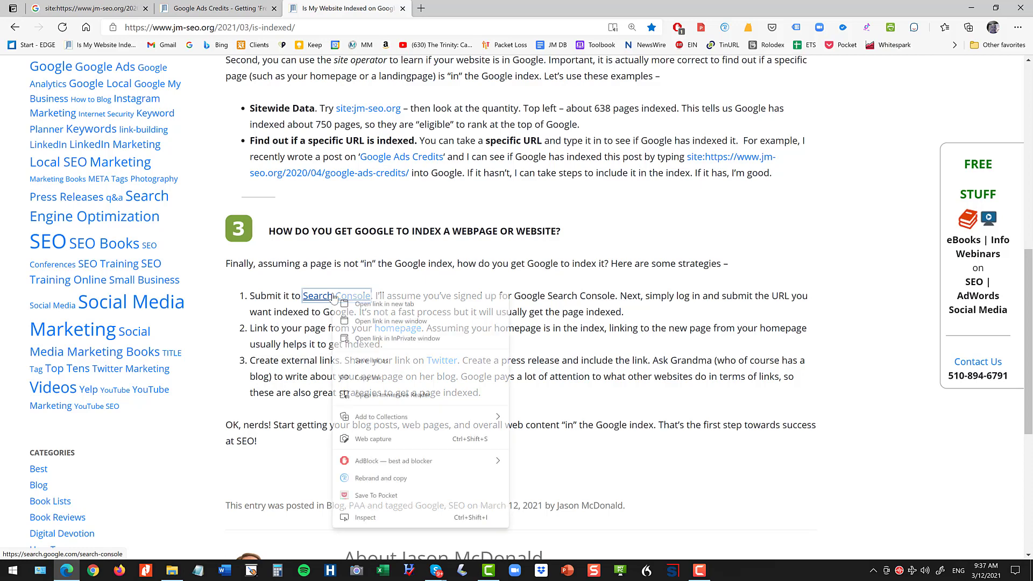
left_click(372, 299)
left_click(435, 8)
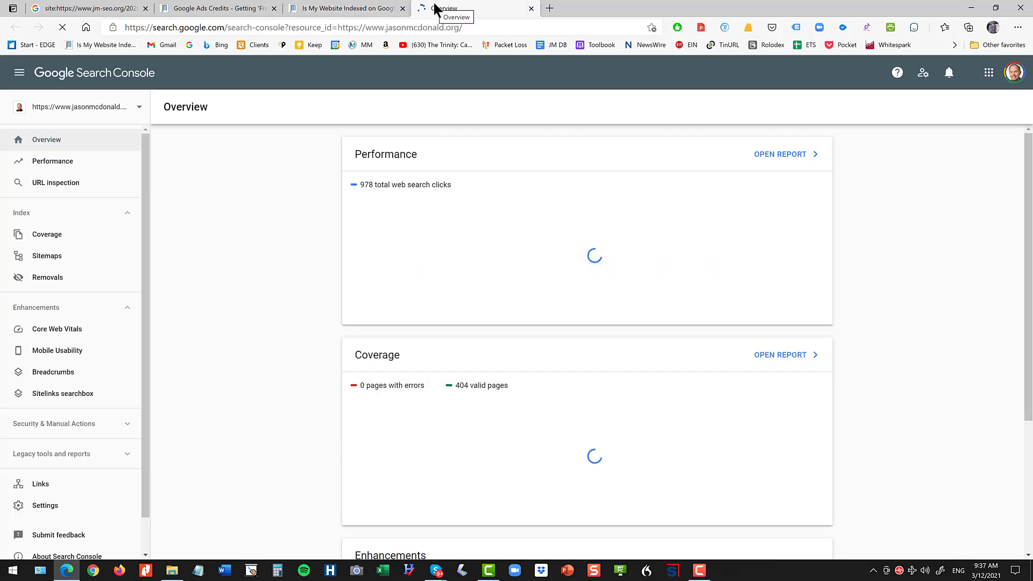
left_click(139, 107)
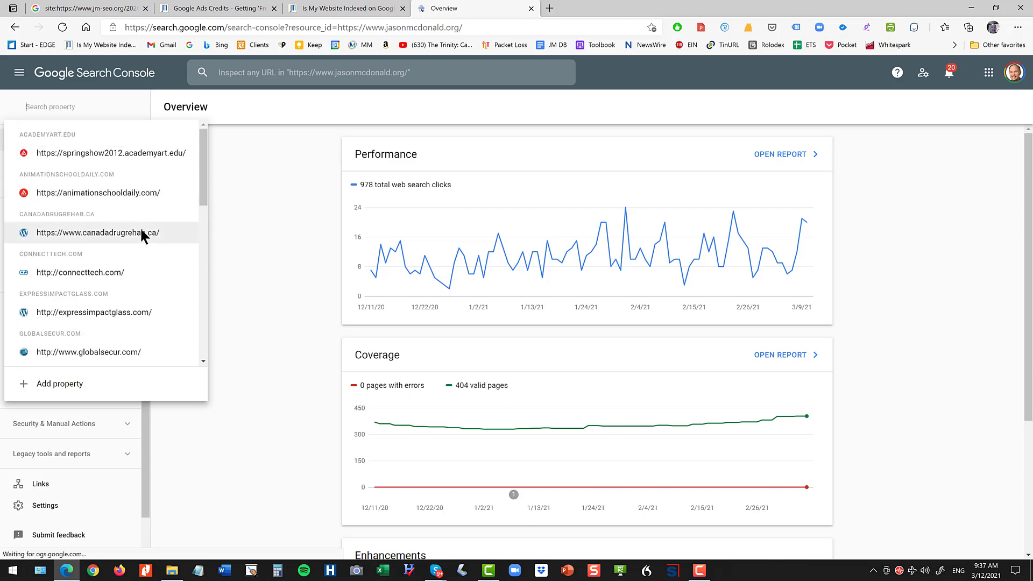
scroll(140, 227, "down", 5)
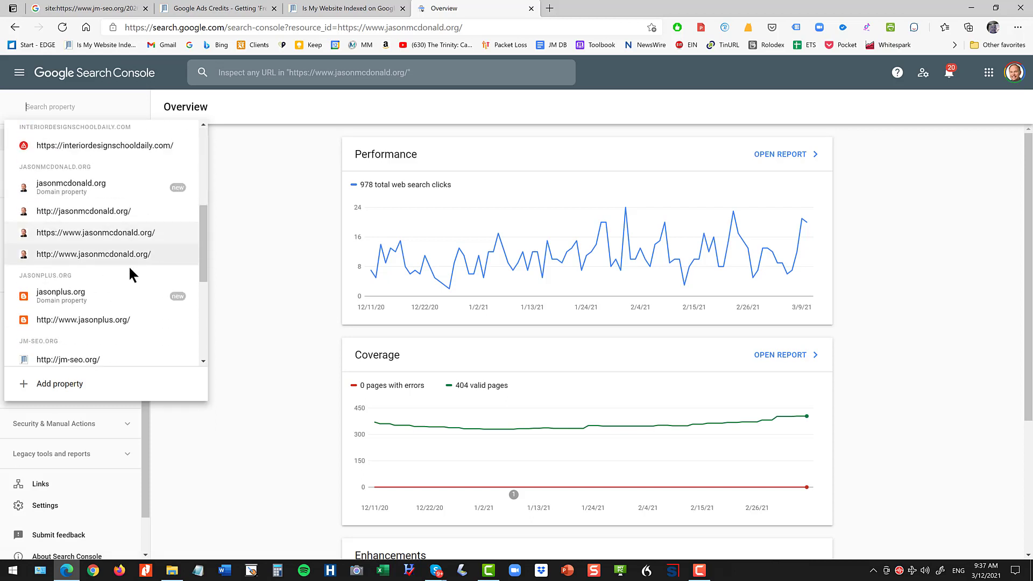
scroll(129, 273, "down", 2)
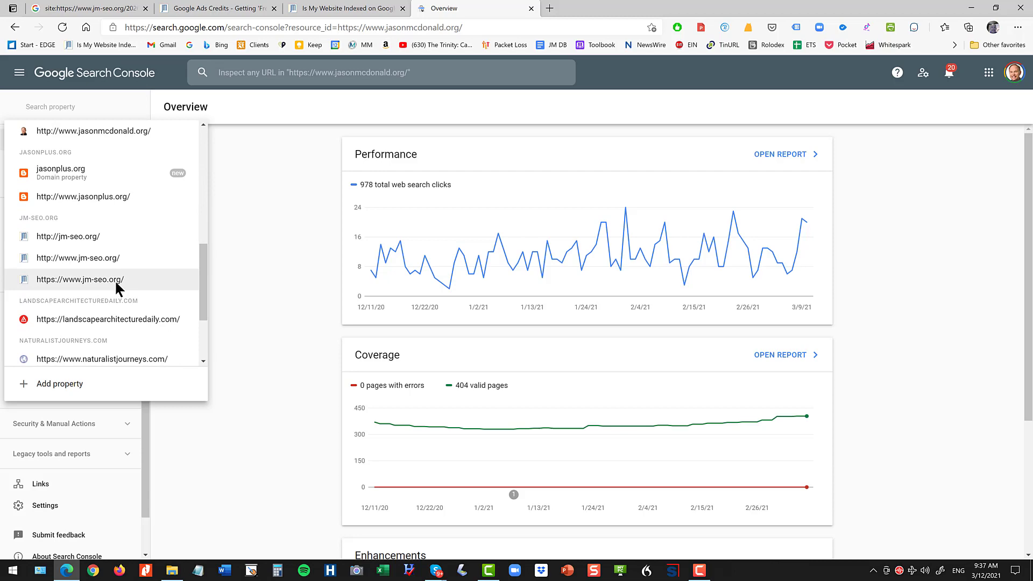
left_click(80, 279)
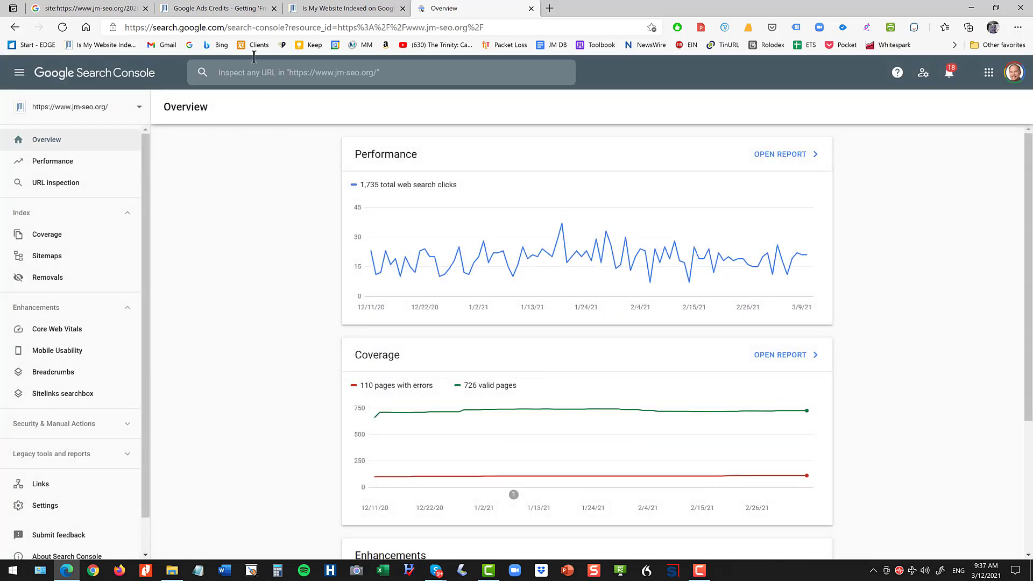
- Copy the Google Ads Credits post URL and submit it to Search Console's URL inspection
left_click(225, 15)
left_click(259, 27)
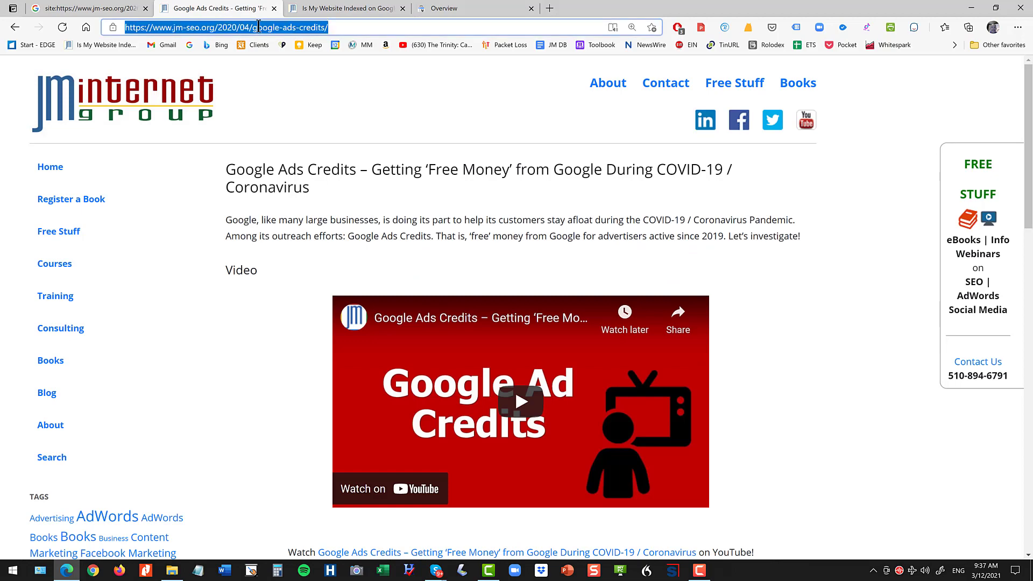
right_click(258, 27)
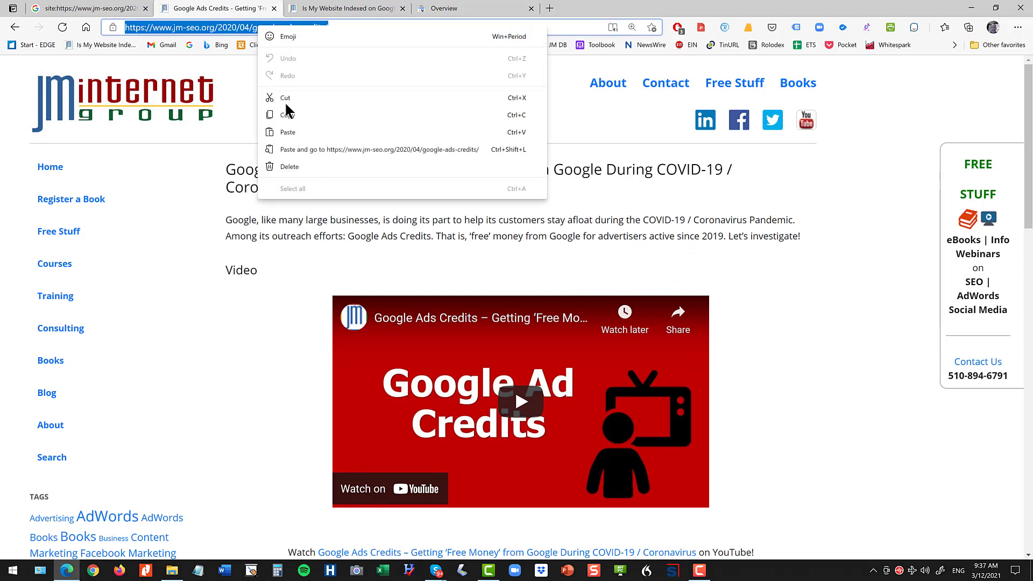
left_click(292, 114)
left_click(437, 8)
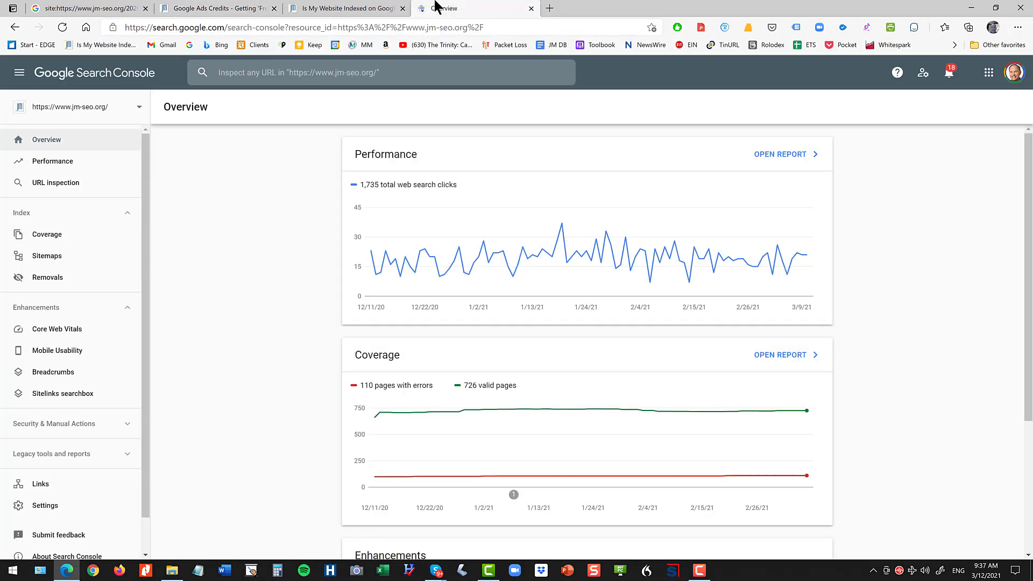
left_click(245, 75)
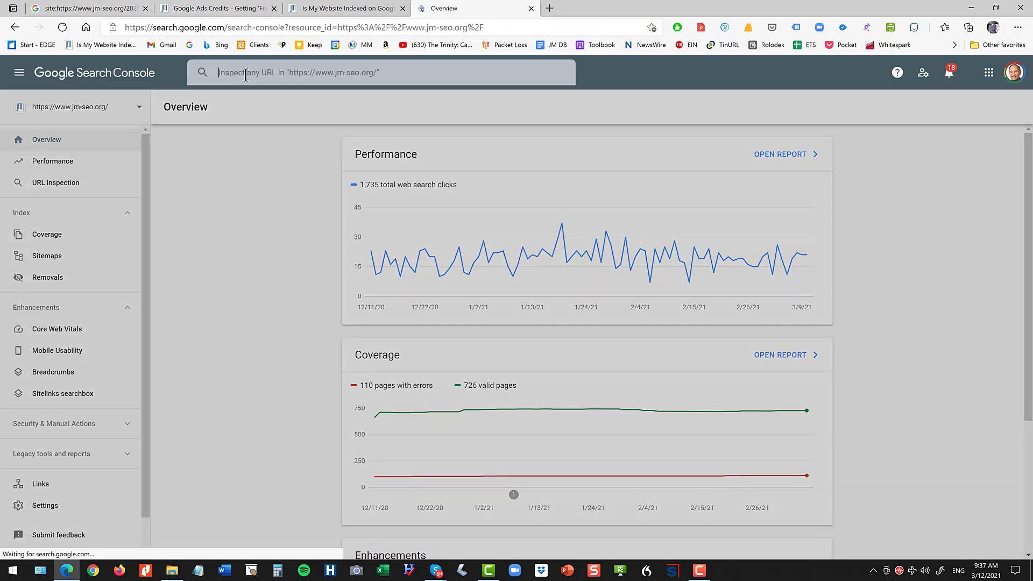
right_click(246, 75)
left_click(274, 182)
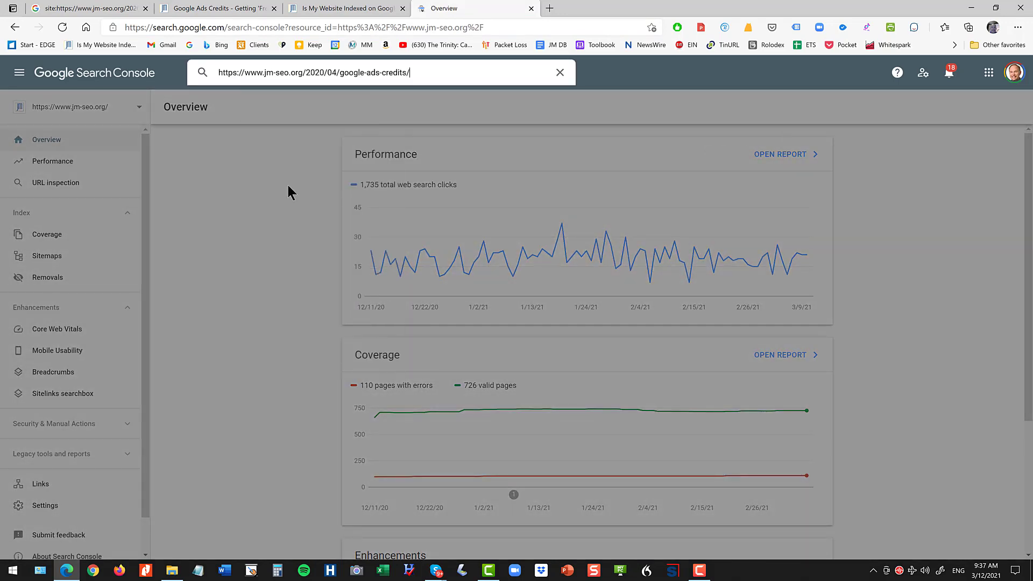
key("Return")
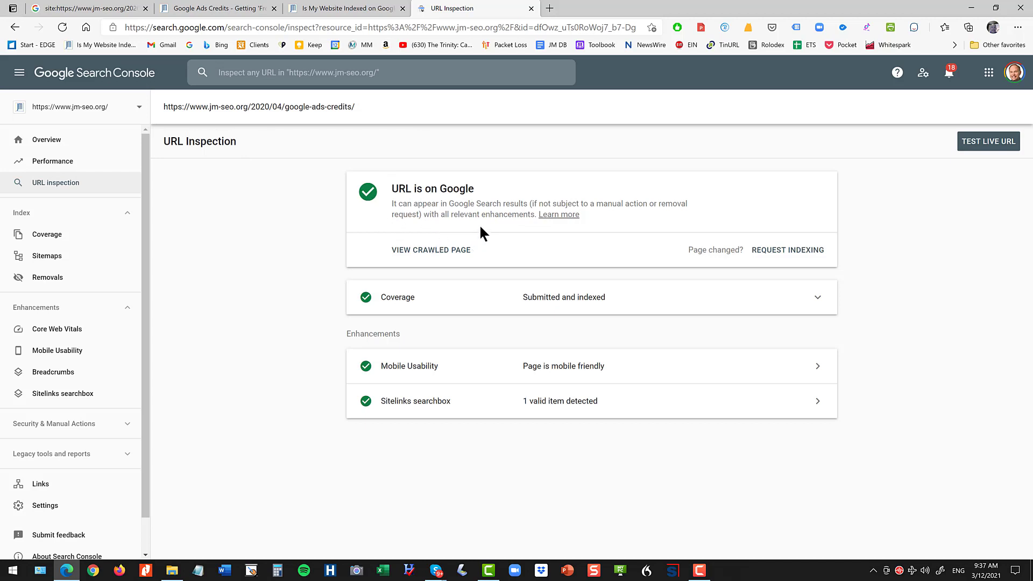
- Request indexing for the google-ads-credits post URL and dismiss the 'Indexing requested' notice
left_click(766, 257)
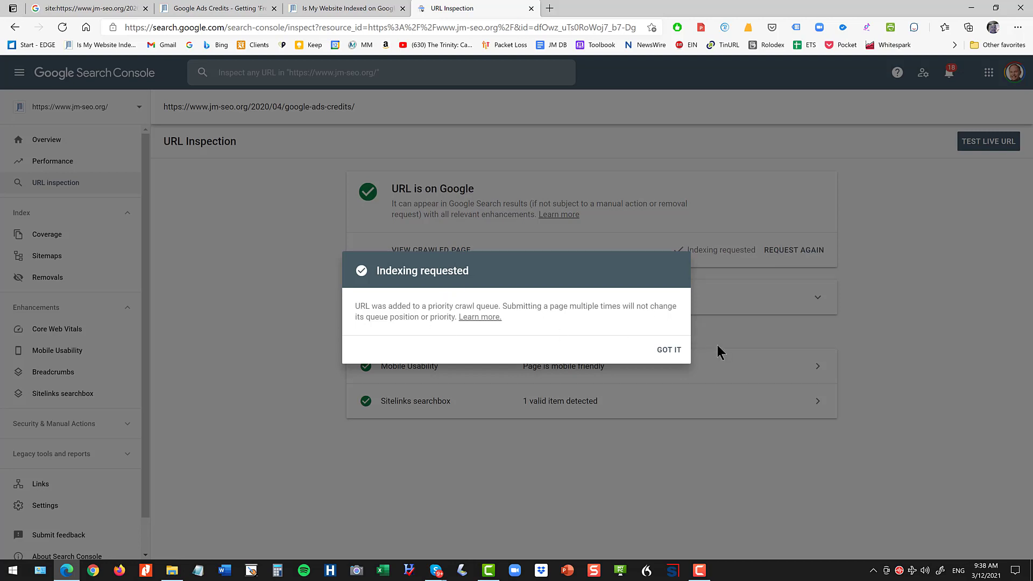
left_click(681, 352)
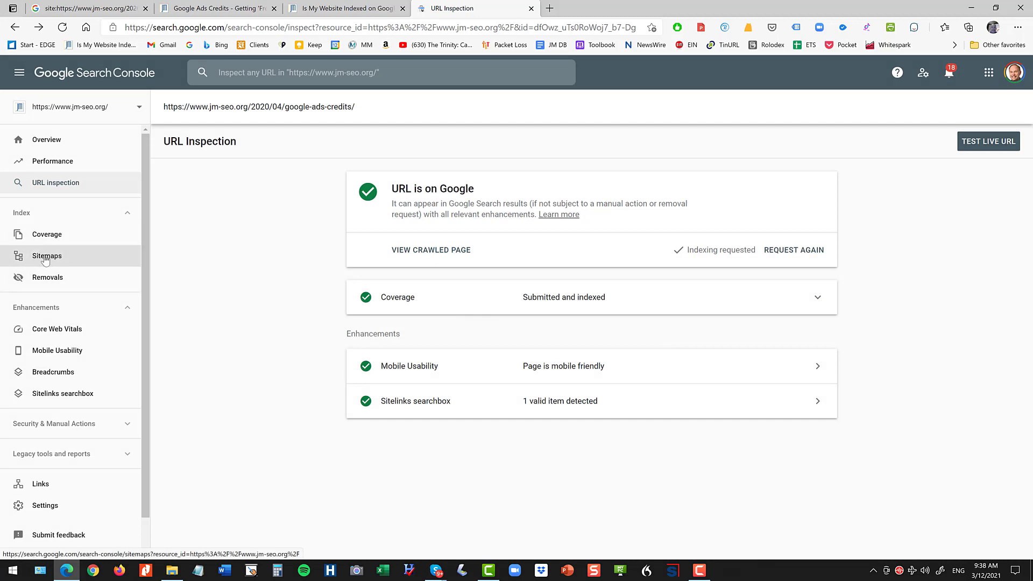
- Check the Sitemaps page showing /sitemap.xml with Success and 560 URLs, then return to the indexing article
left_click(108, 252)
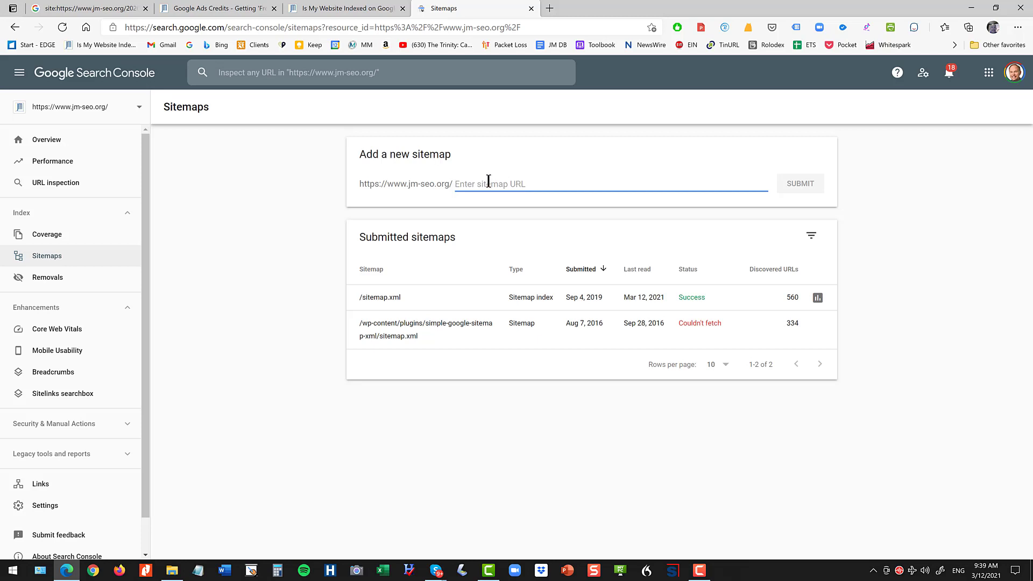
left_click(347, 9)
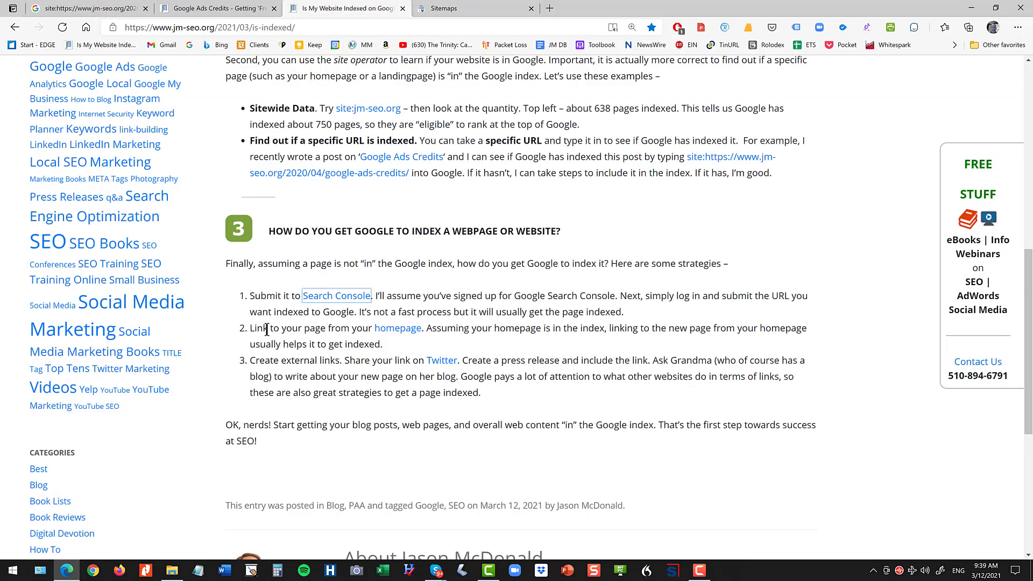
- Open the JM Internet Group homepage link in a new tab
right_click(403, 333)
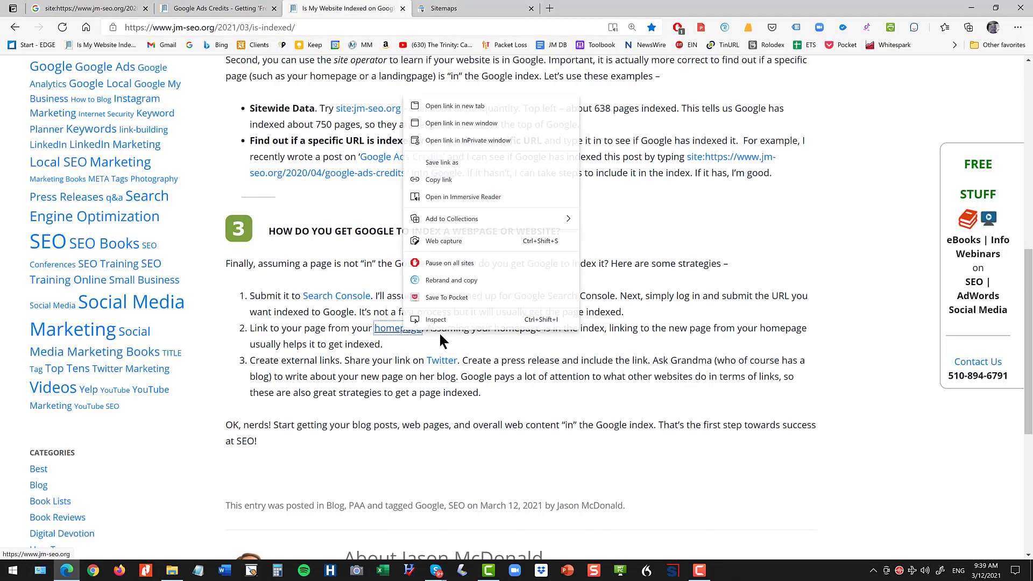
left_click(463, 106)
left_click(439, 9)
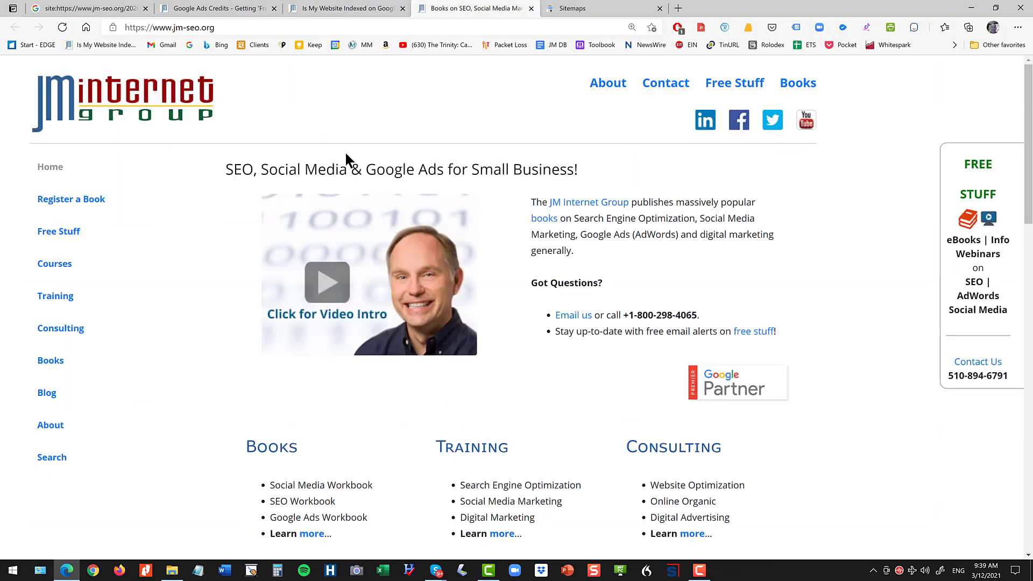
- Open the 'Social Media Marketing Course Online: Schedule of Live Sessions' post from News & Blog and select its URL
scroll(345, 159, "down", 5)
scroll(362, 219, "down", 10)
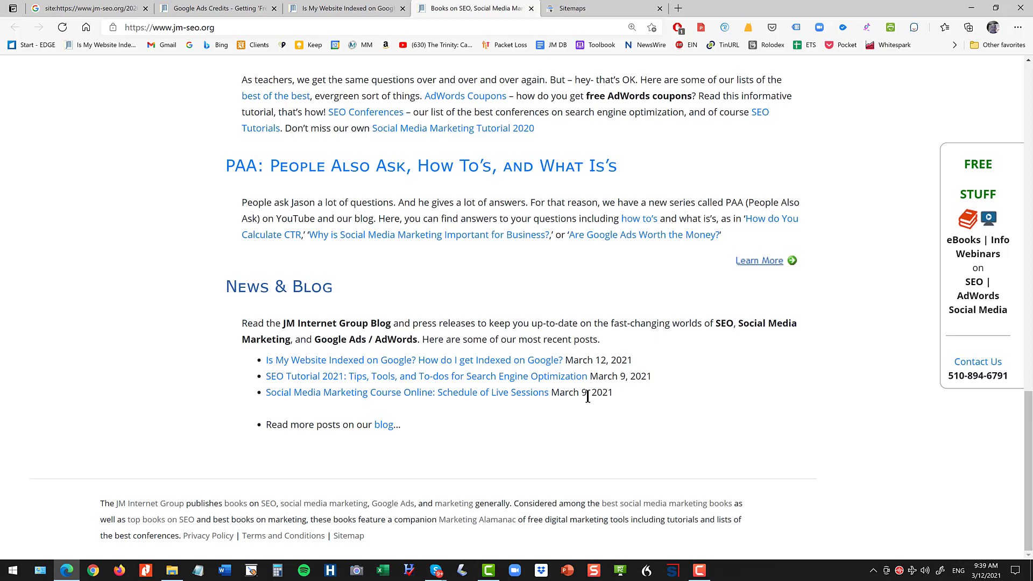
left_click(482, 393)
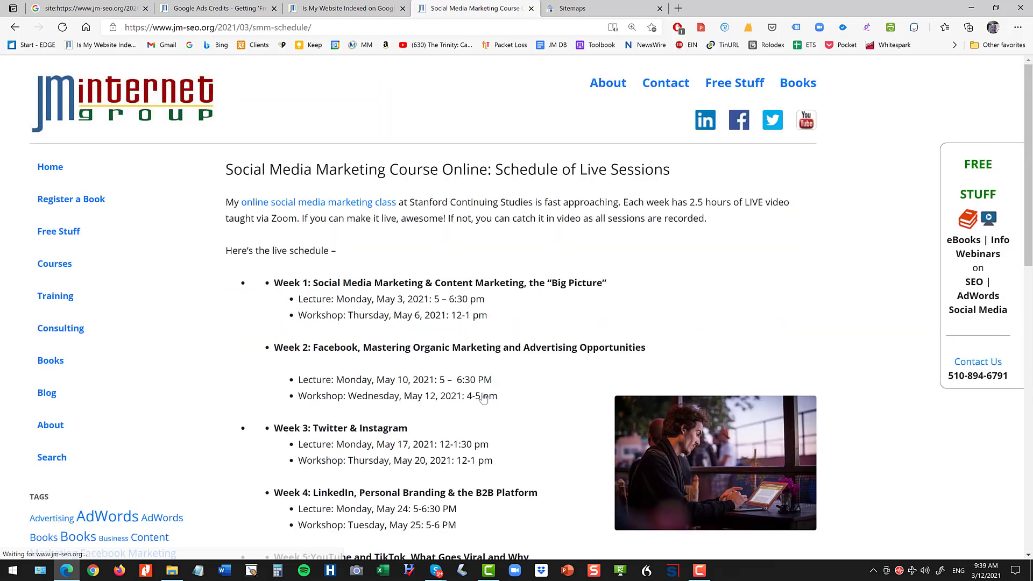
left_click(338, 31)
key("ctrl+c")
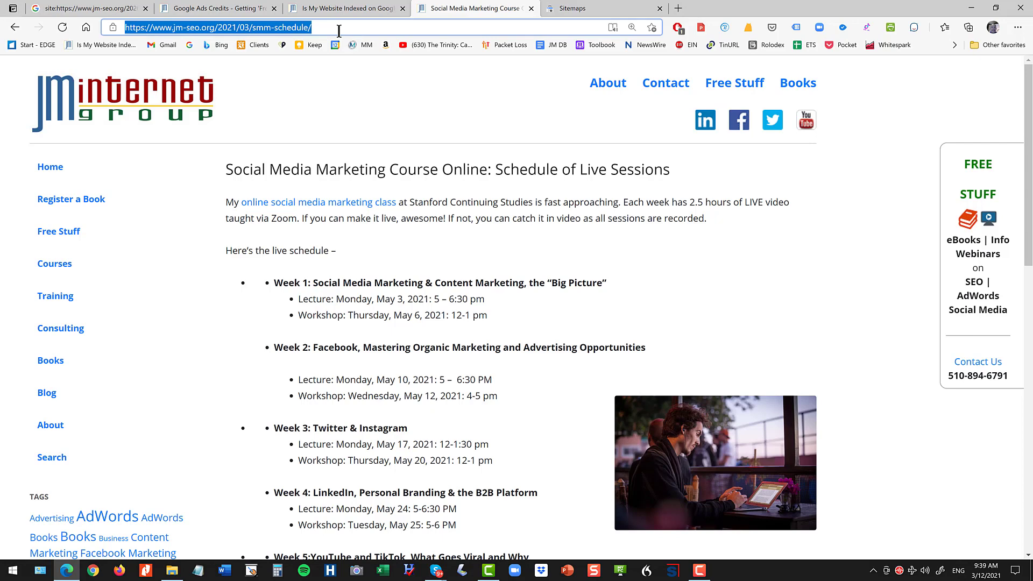
- Search Google for site: plus the smm-schedule post URL, confirming 1 result, then return to the indexing article
type("go")
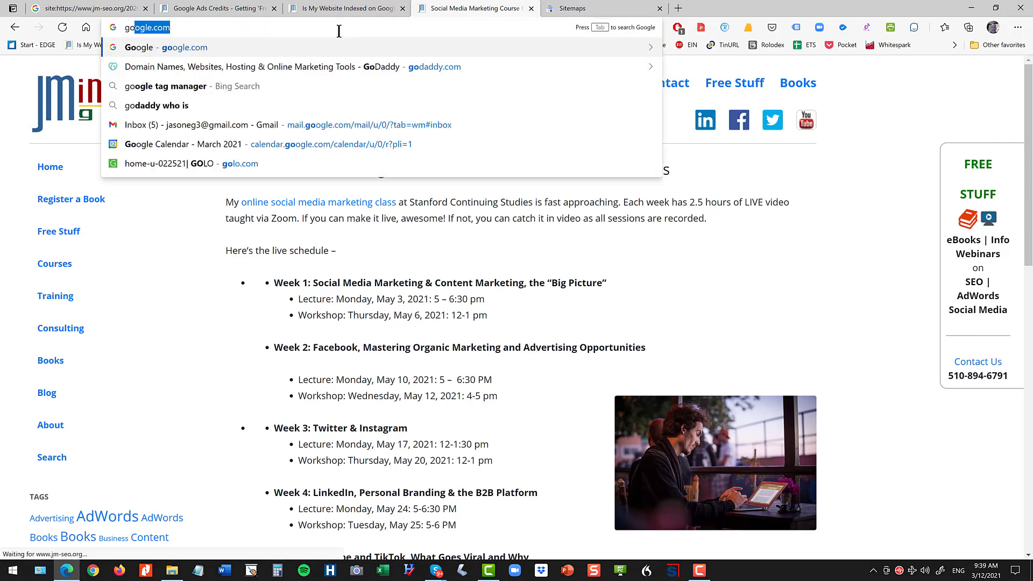
key("Return")
type("site:")
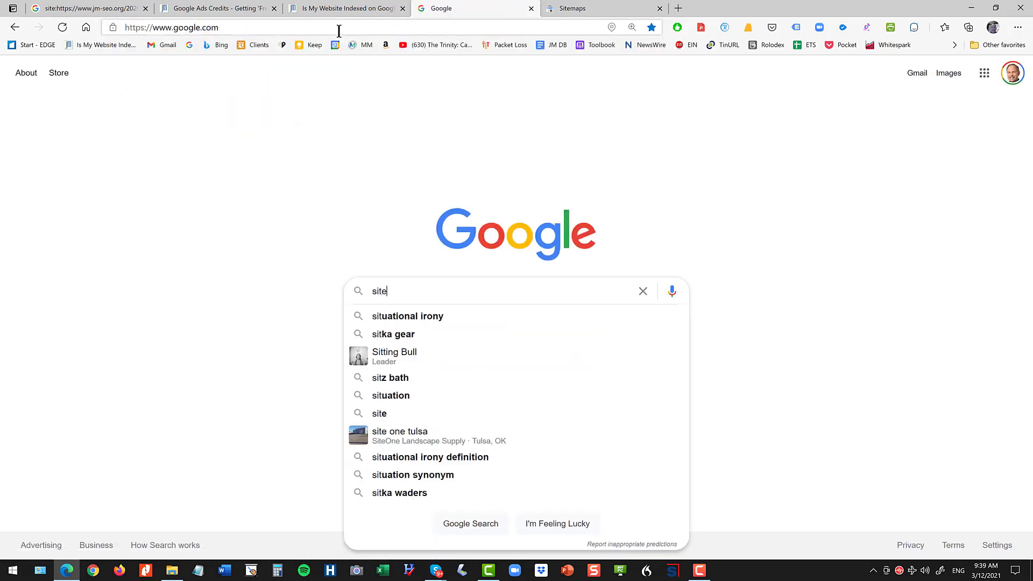
key("ctrl+v")
key("Return")
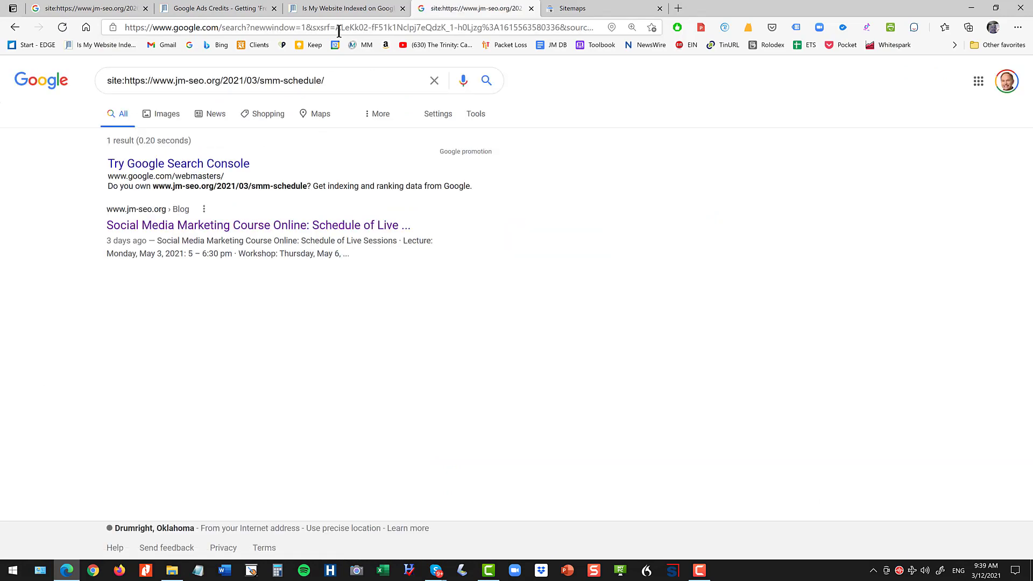
left_click(306, 13)
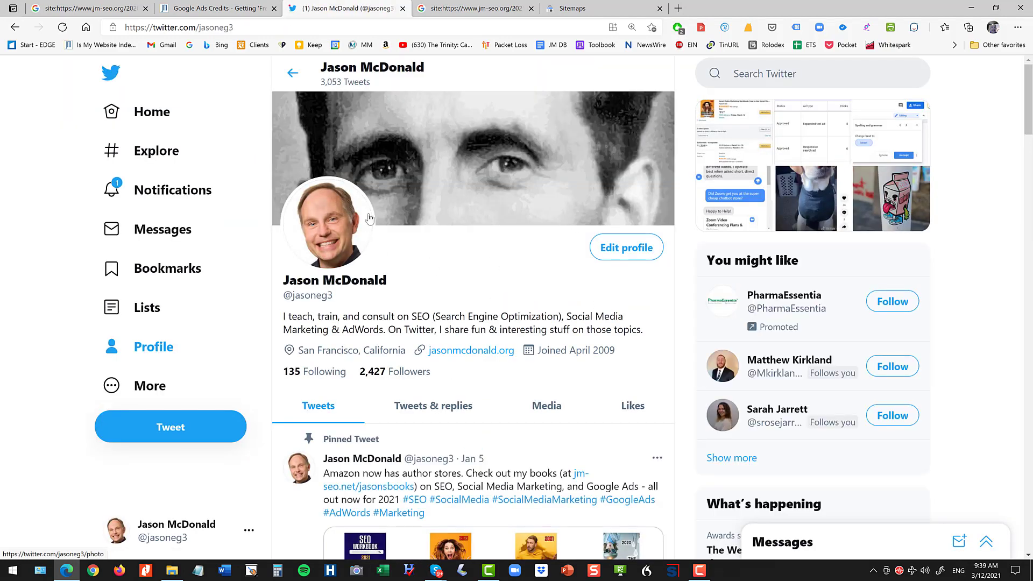
- Tweet 'I've posted my schedule for my Social Media Marketing class via Stanford at' with the smm-schedule link
left_click(149, 114)
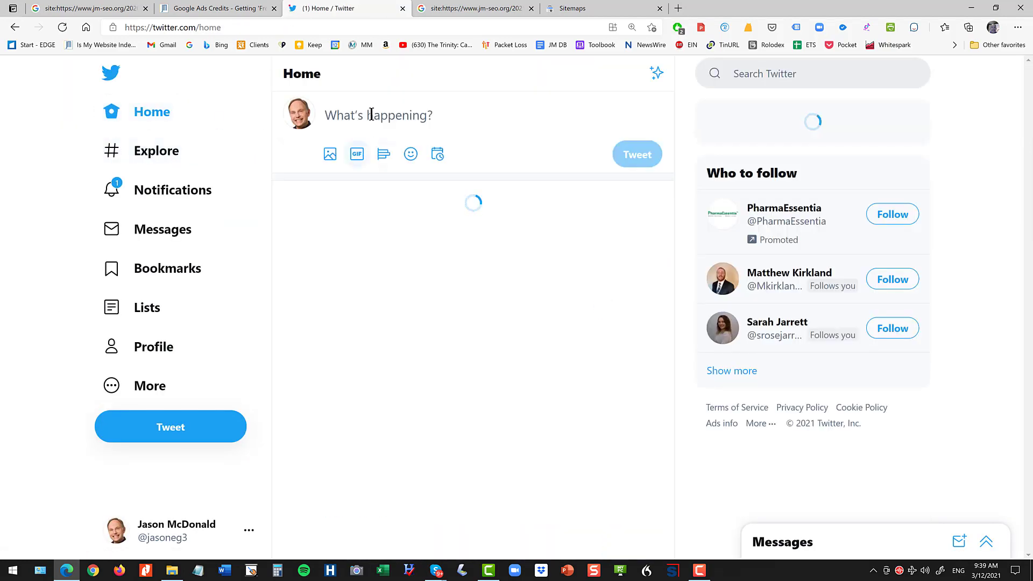
left_click(372, 114)
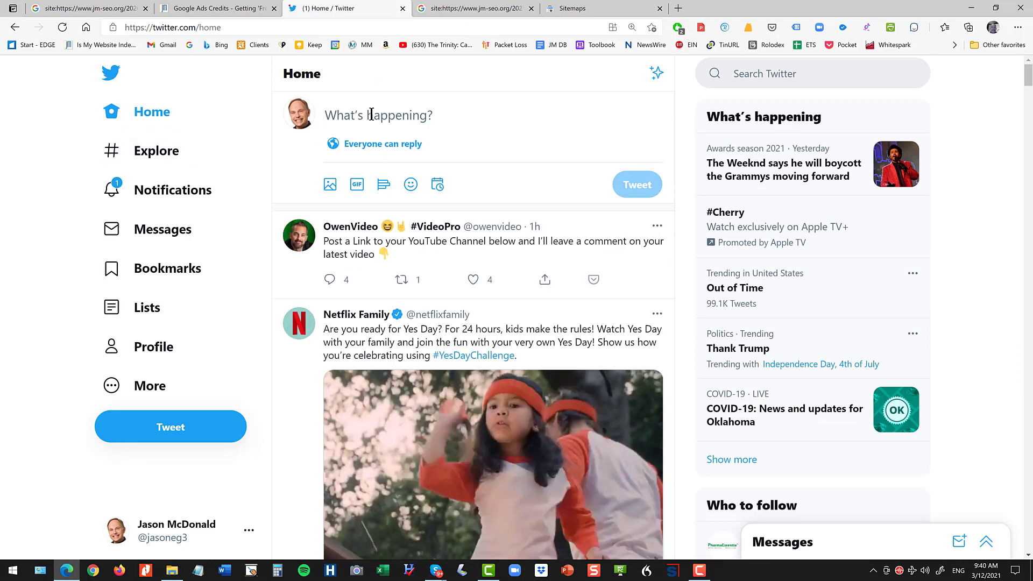
type("I've posted my sch")
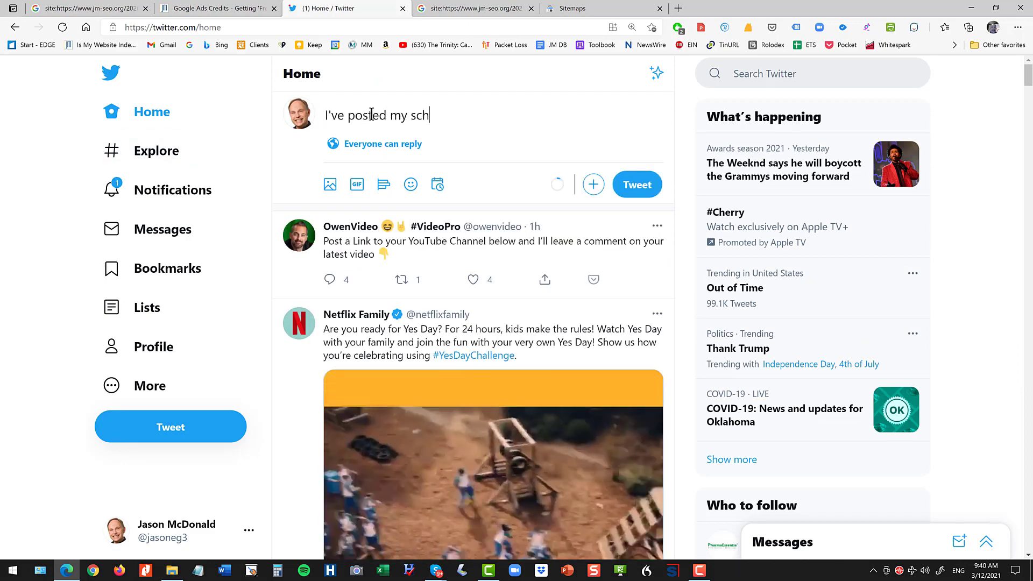
type("edule for my SOcial")
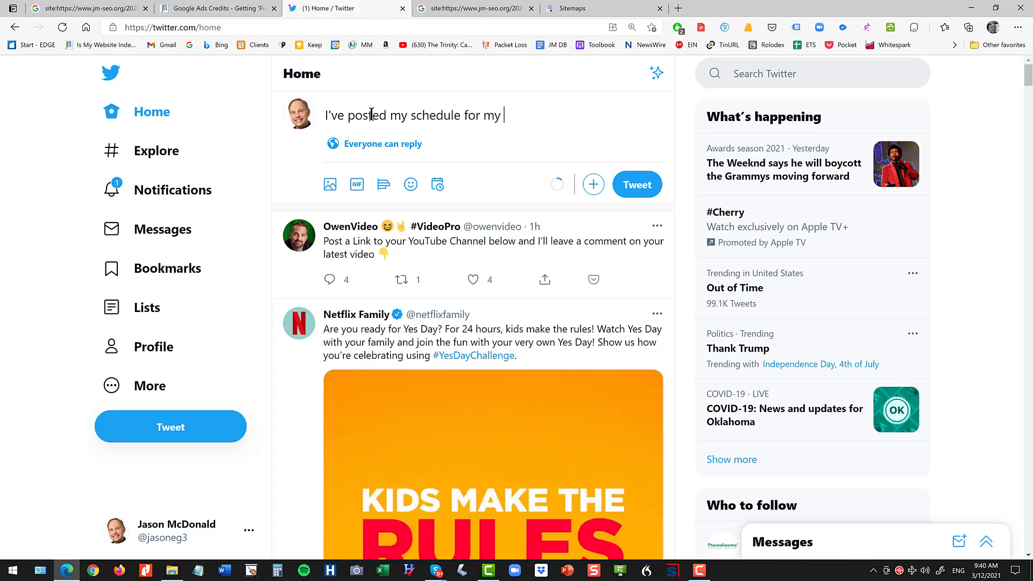
key("BackSpace")
key("BackSpace")
key("BackSpace")
key("BackSpace")
key("BackSpace")
key("BackSpace")
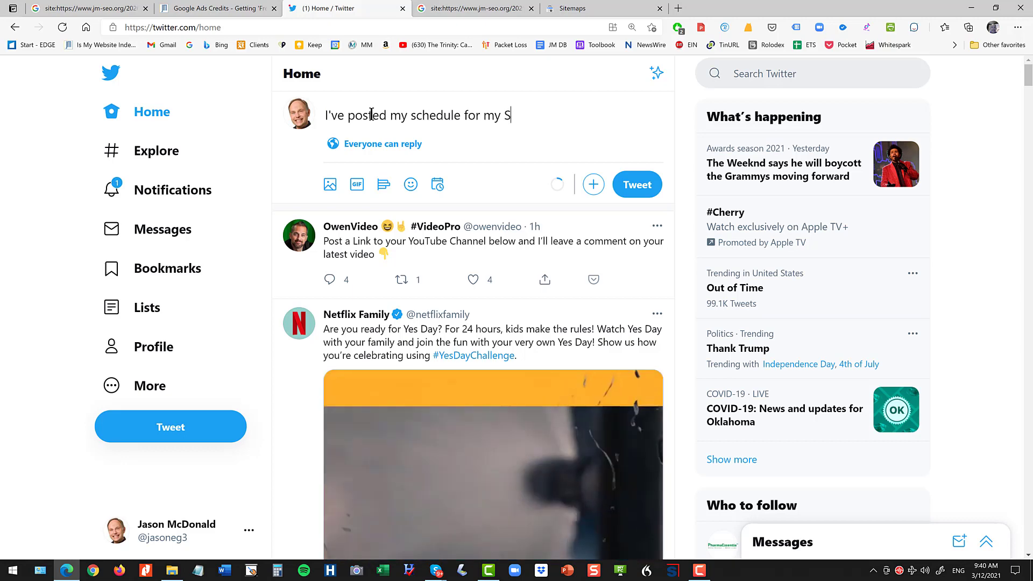
type("ocial Media Market")
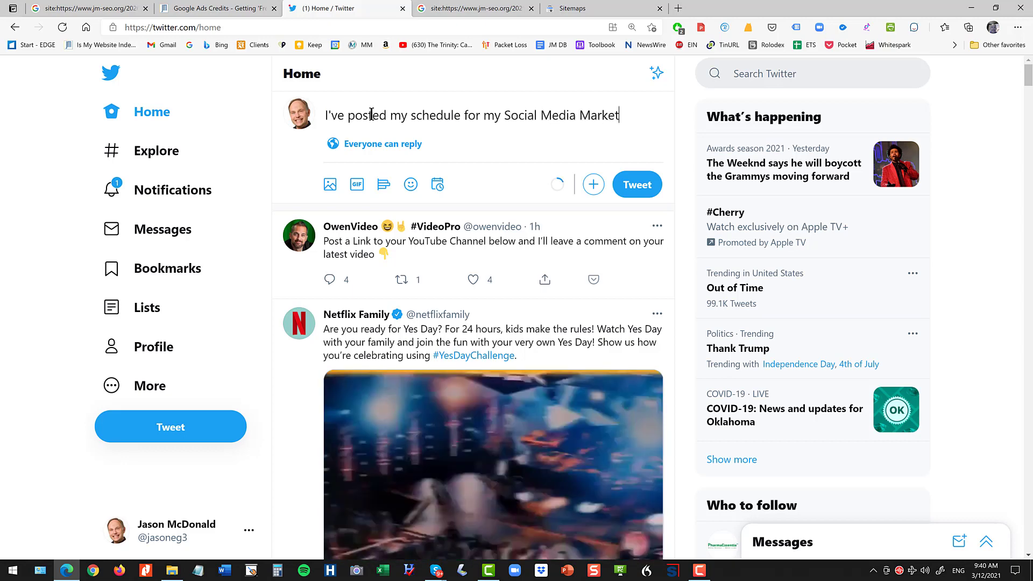
type("ing class vi")
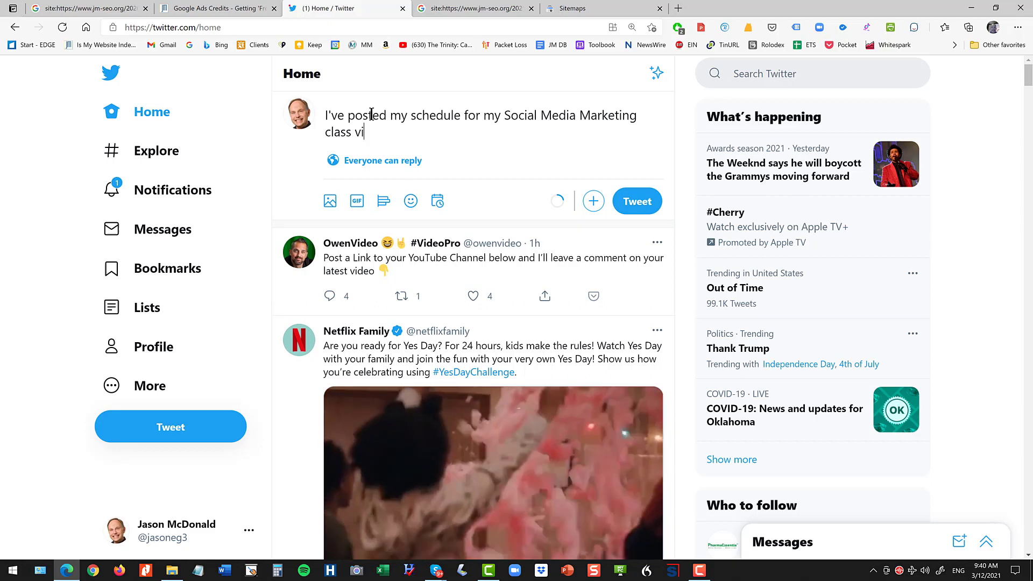
type("a Sta")
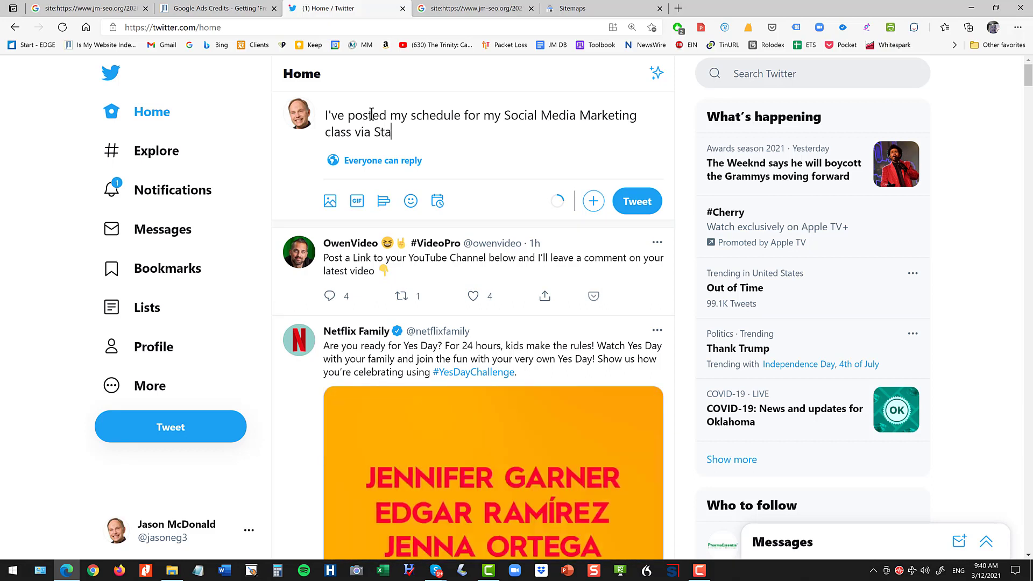
type("nford at")
key("ctrl+v")
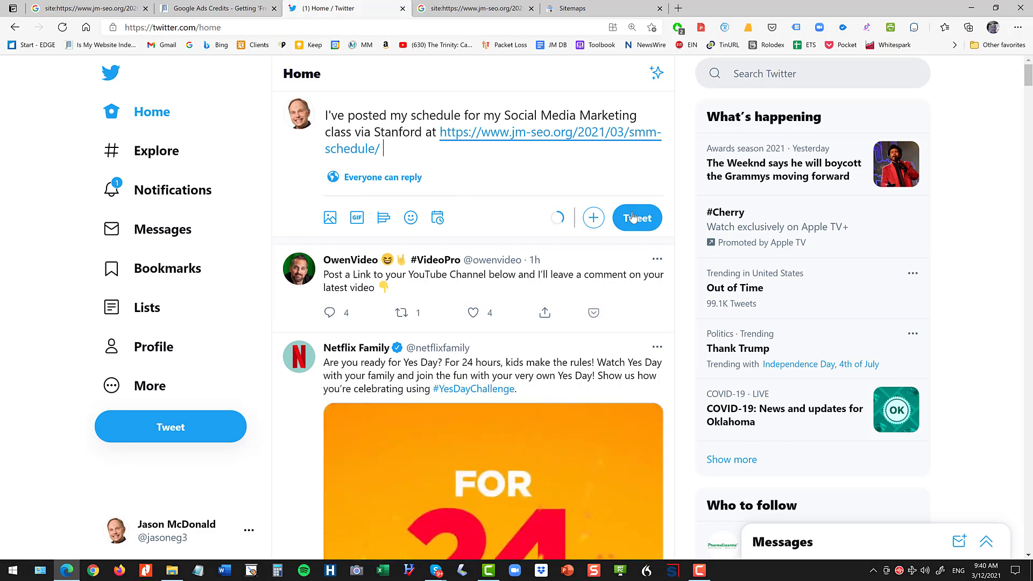
left_click(632, 217)
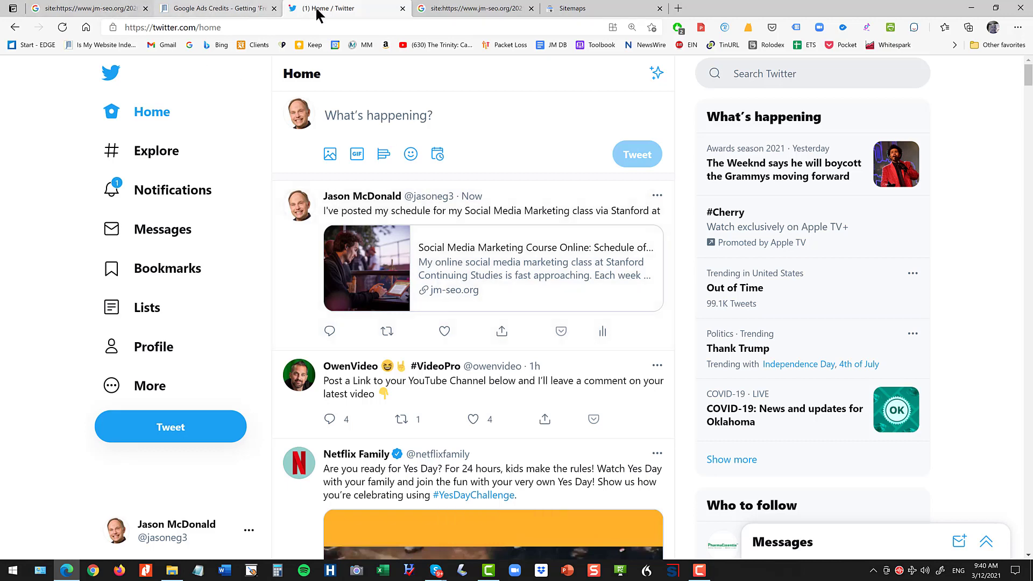
left_click(221, 8)
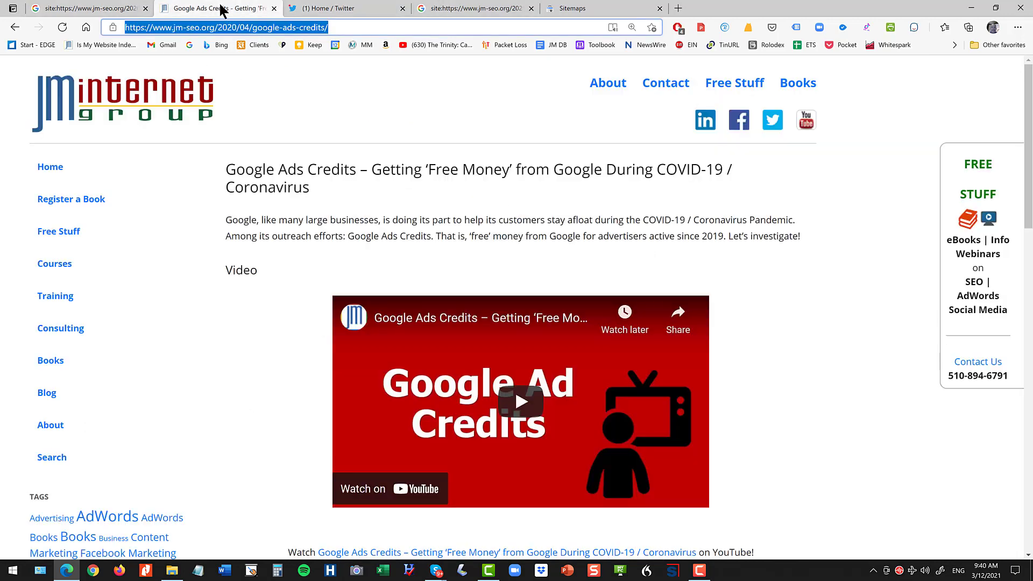
- Reopen the indexing article and highlight the 'What is indexing on Google?' and section 3 headings
left_click(104, 45)
scroll(484, 352, "down", 3)
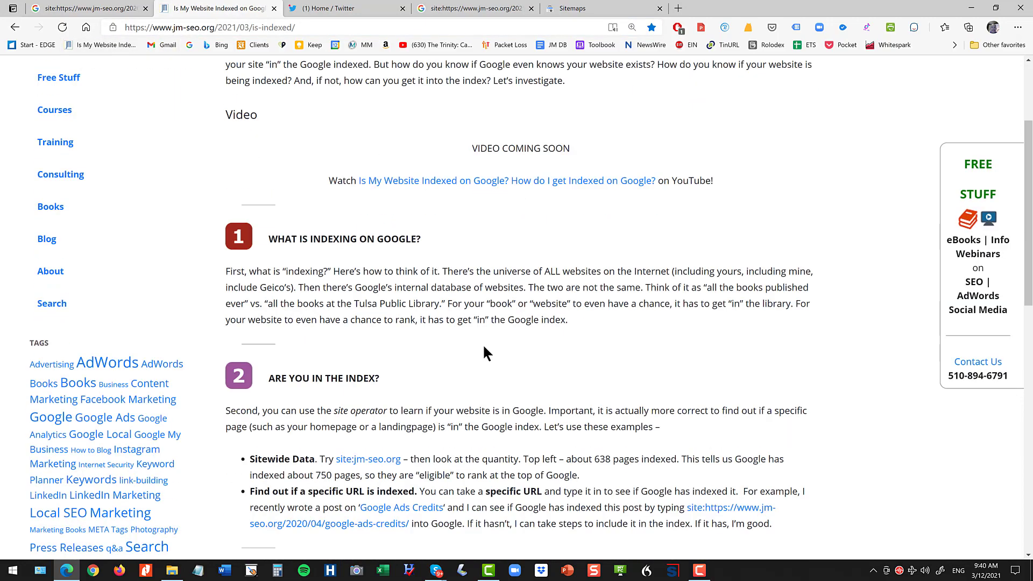
scroll(484, 353, "down", 2)
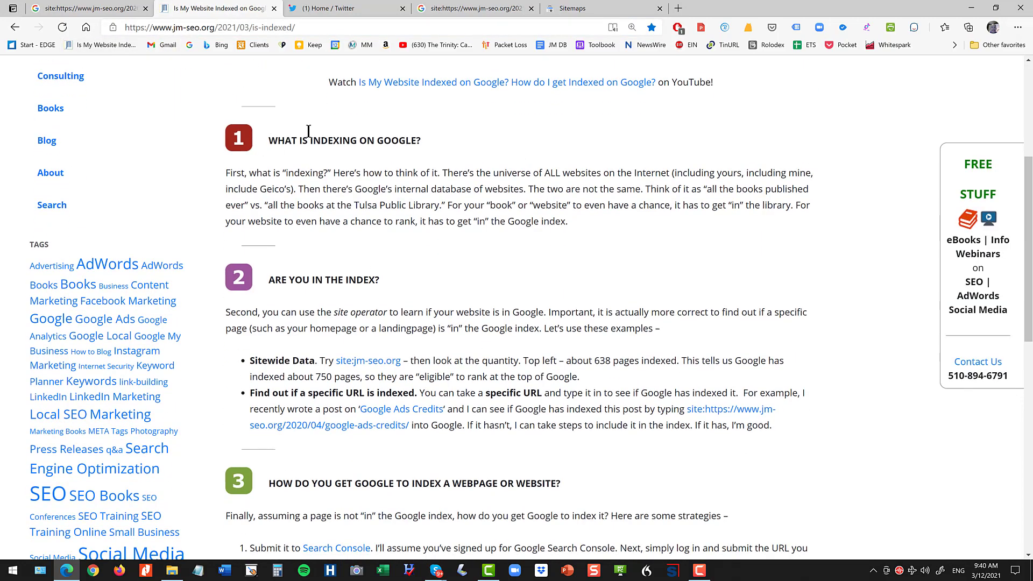
left_click_drag(269, 141, 456, 141)
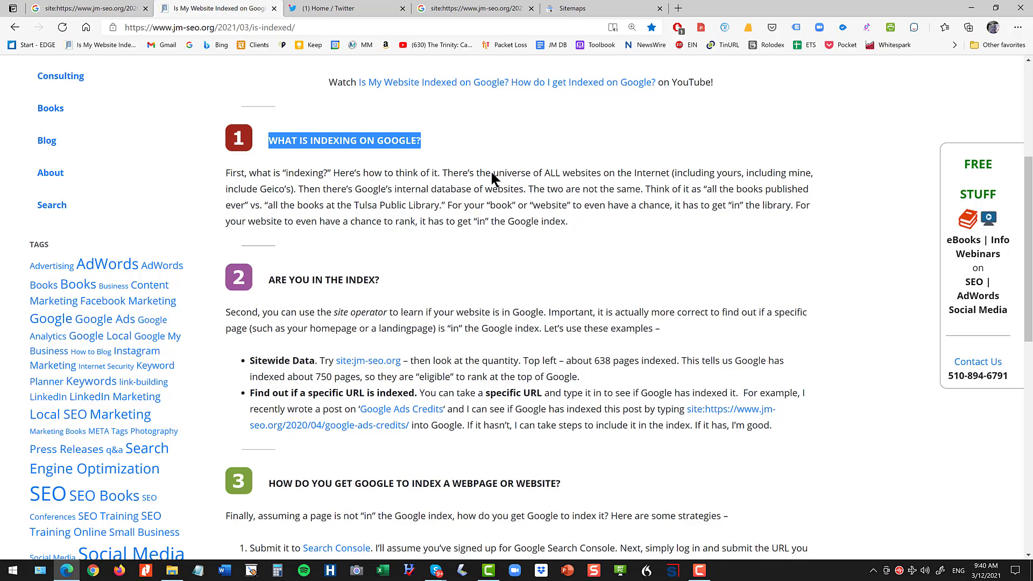
scroll(493, 182, "down", 5)
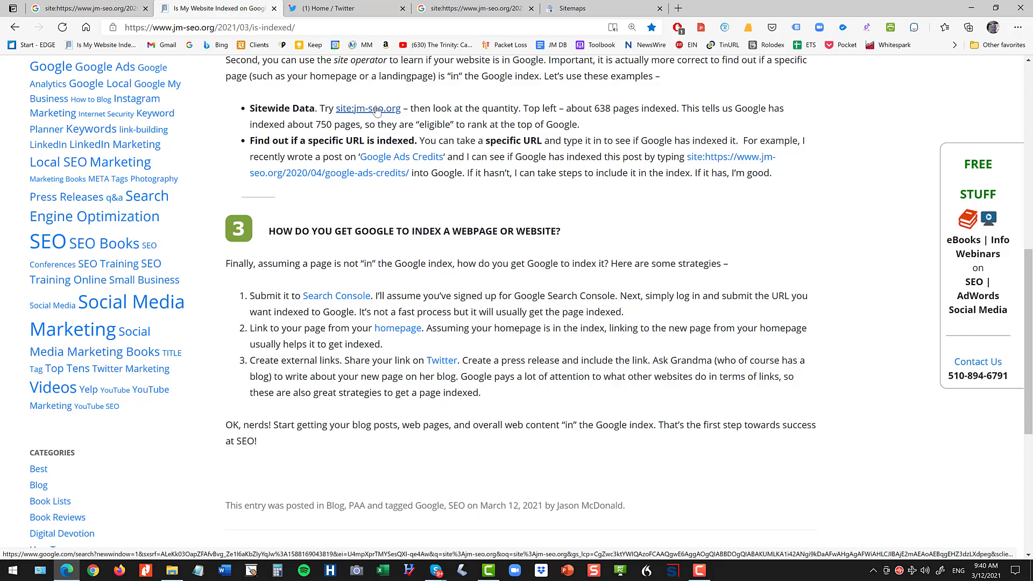
left_click_drag(307, 235, 556, 235)
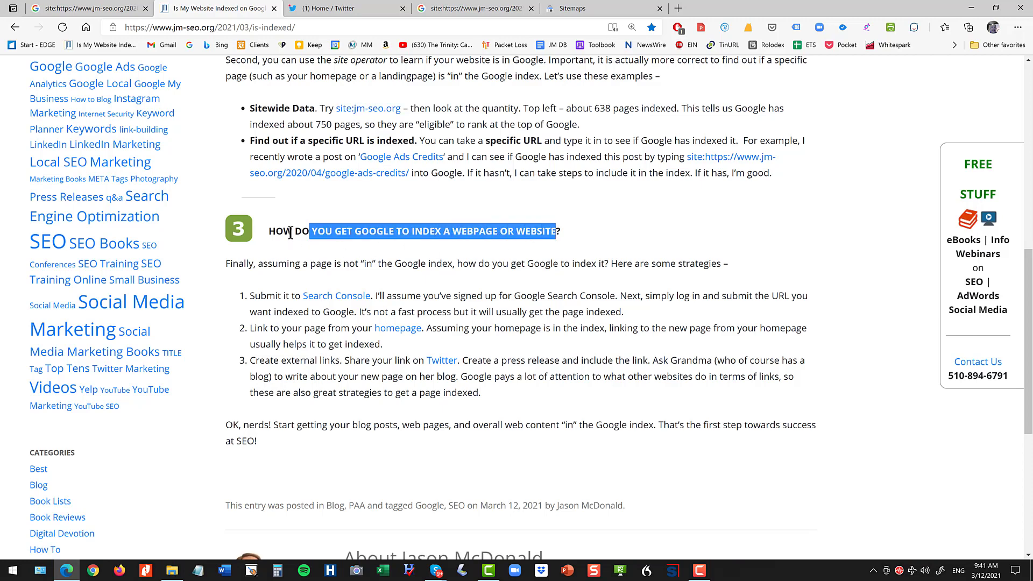
left_click_drag(269, 232, 616, 242)
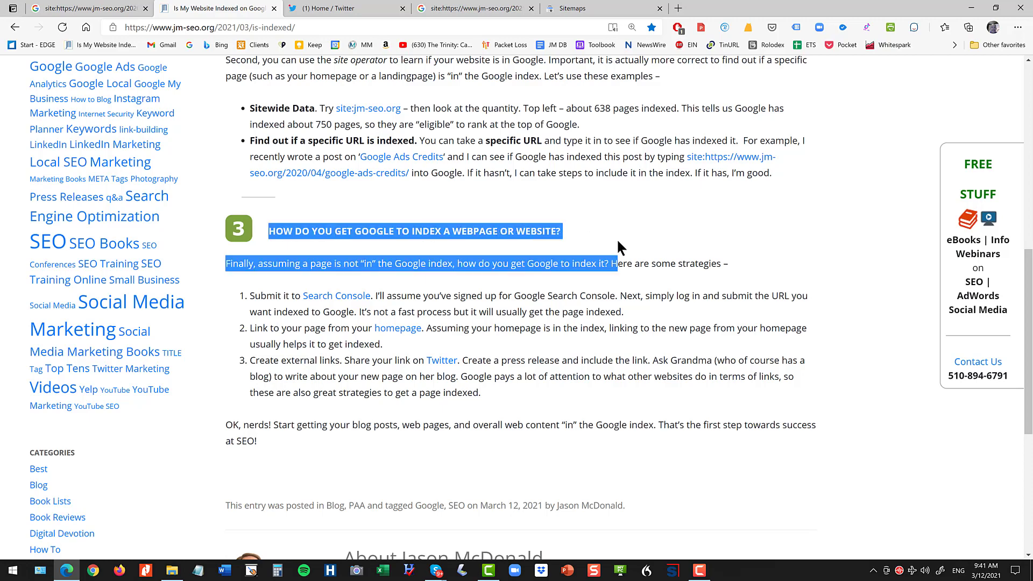